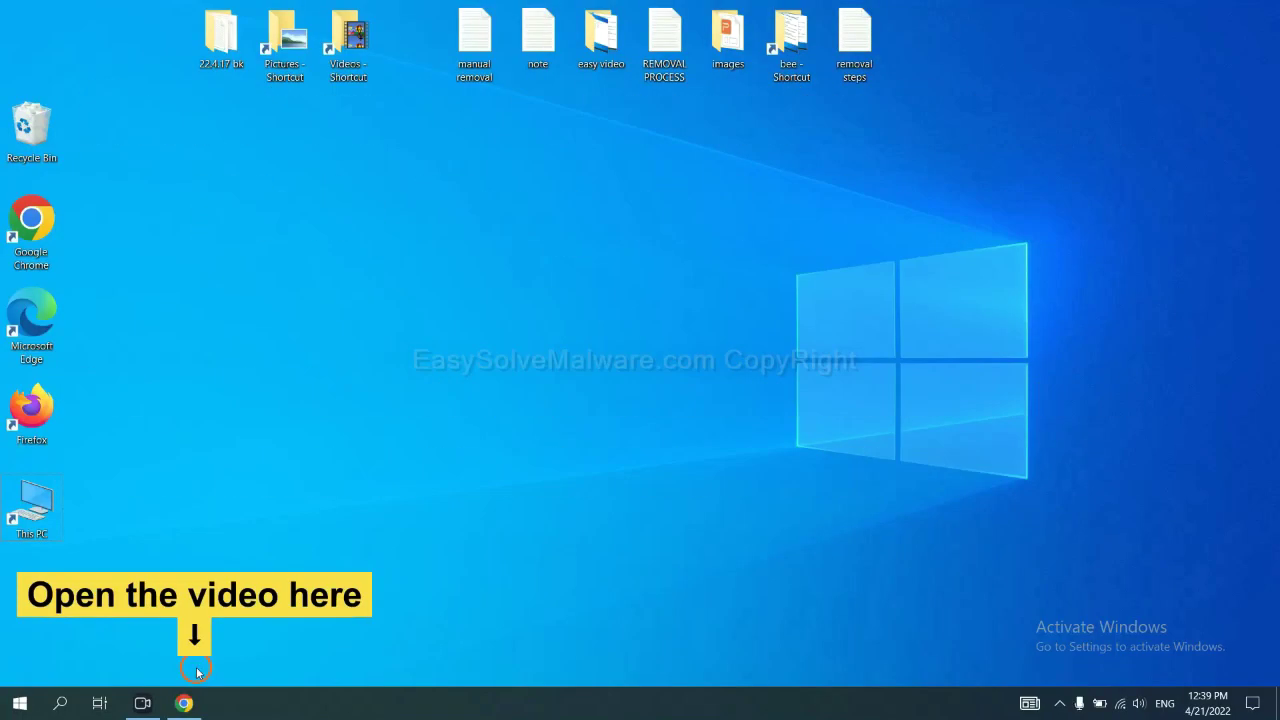
Step: Open the EasySolveMalware removal guide from the video description and download SpyHunter for Windows
left_click(188, 698)
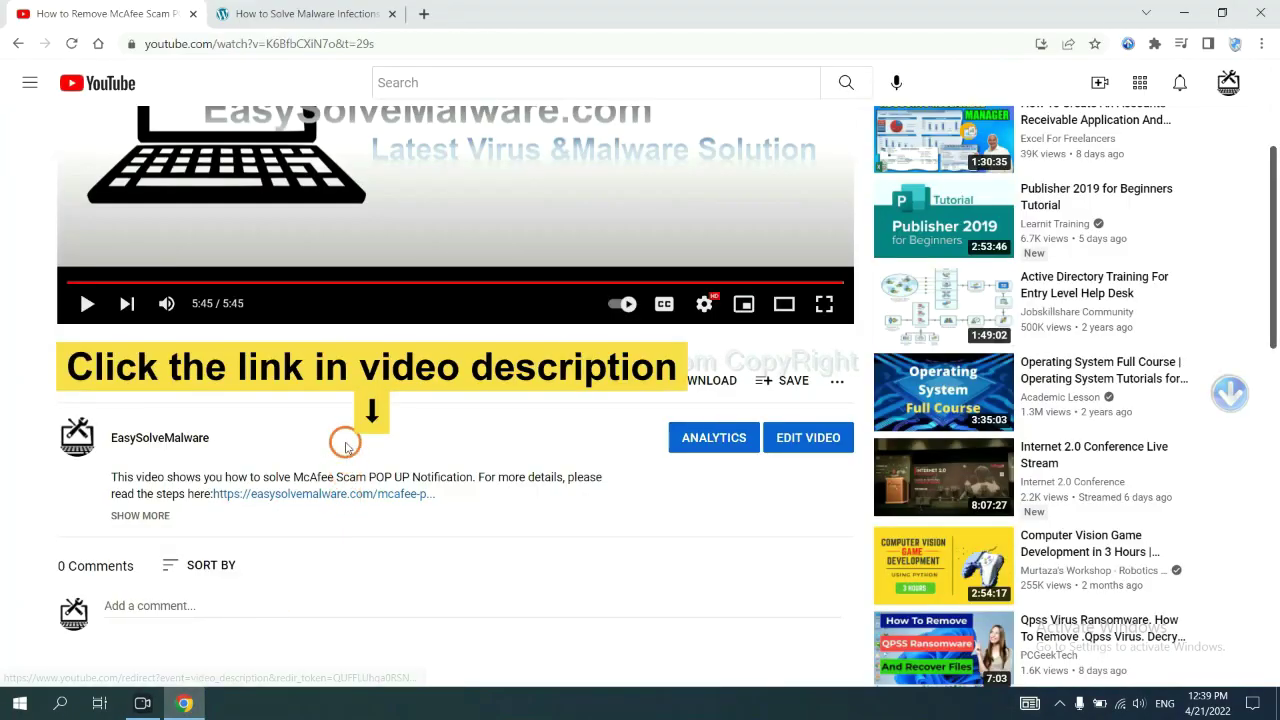
left_click(352, 495)
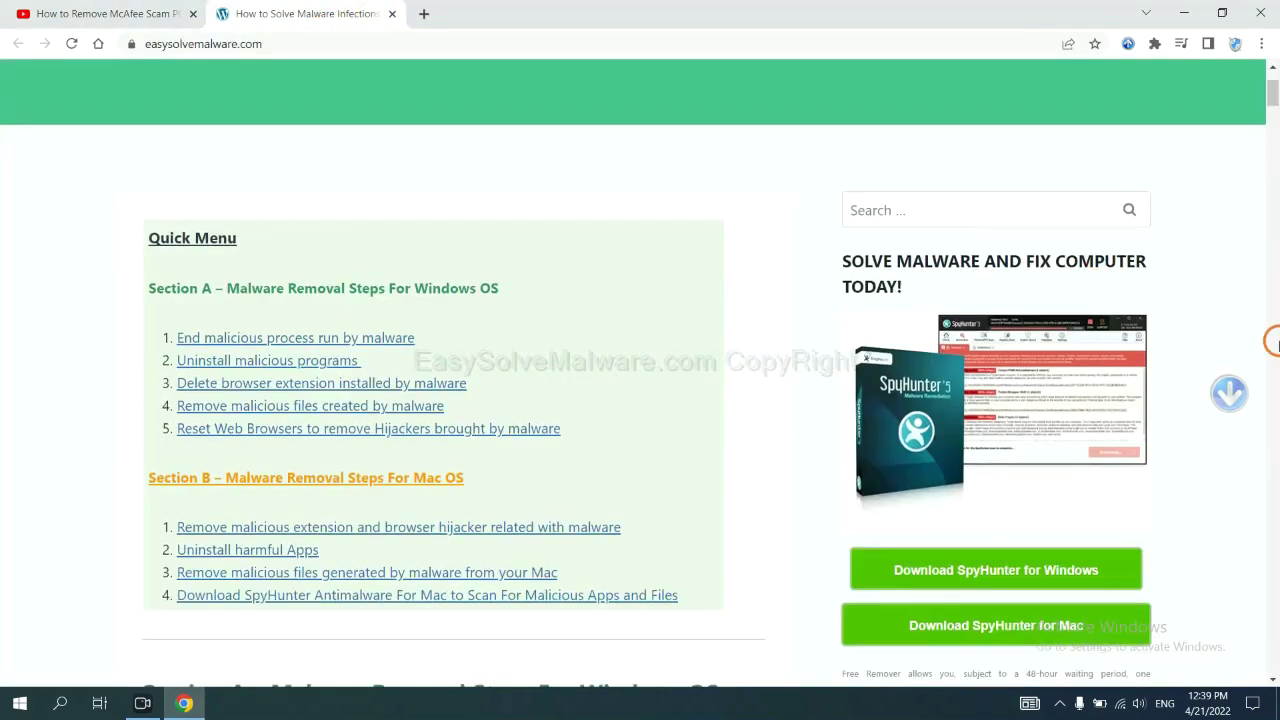
scroll(1272, 345, "down", 3)
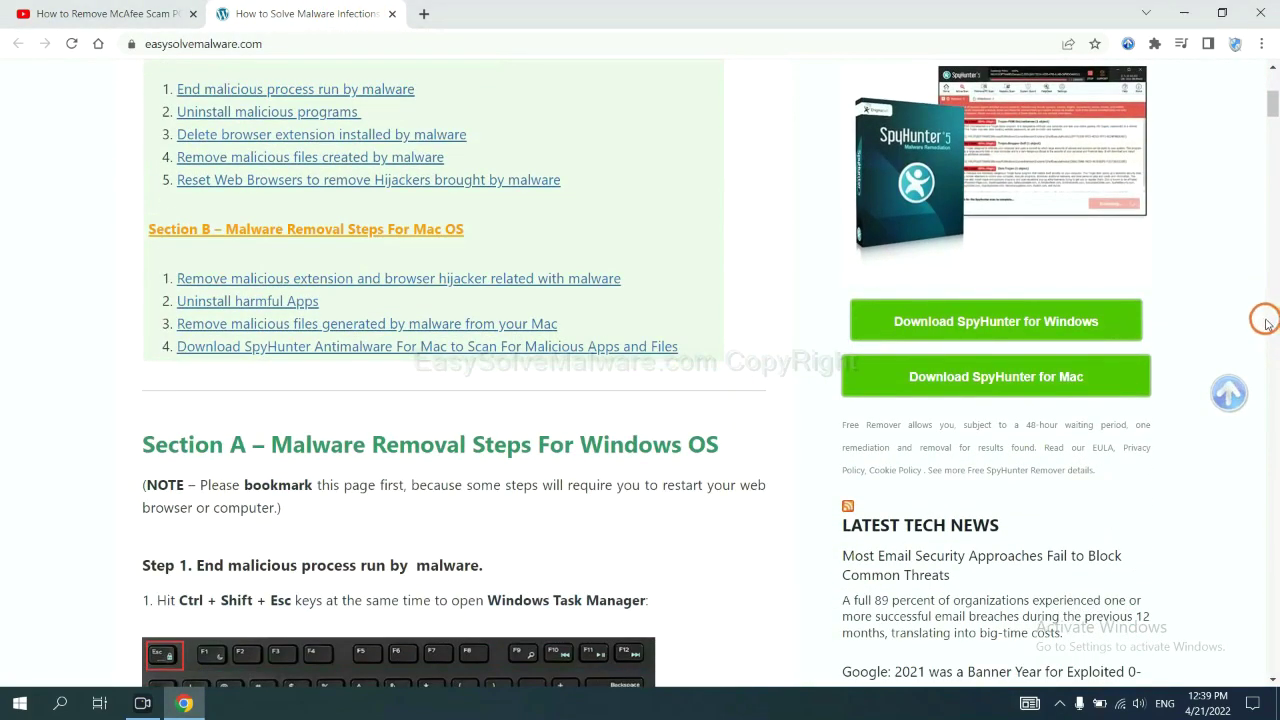
left_click(1087, 318)
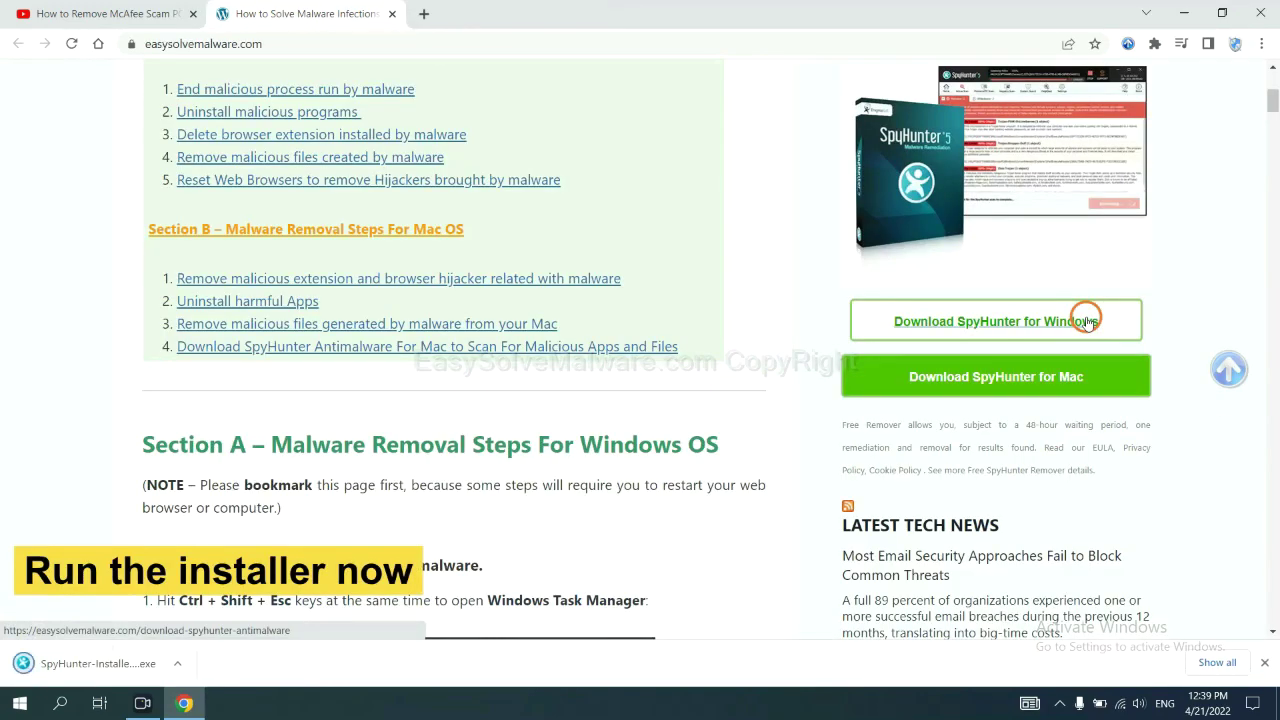
Step: Run the SpyHunter 5 installer in English, accept the EULA, and finish installation
left_click(80, 665)
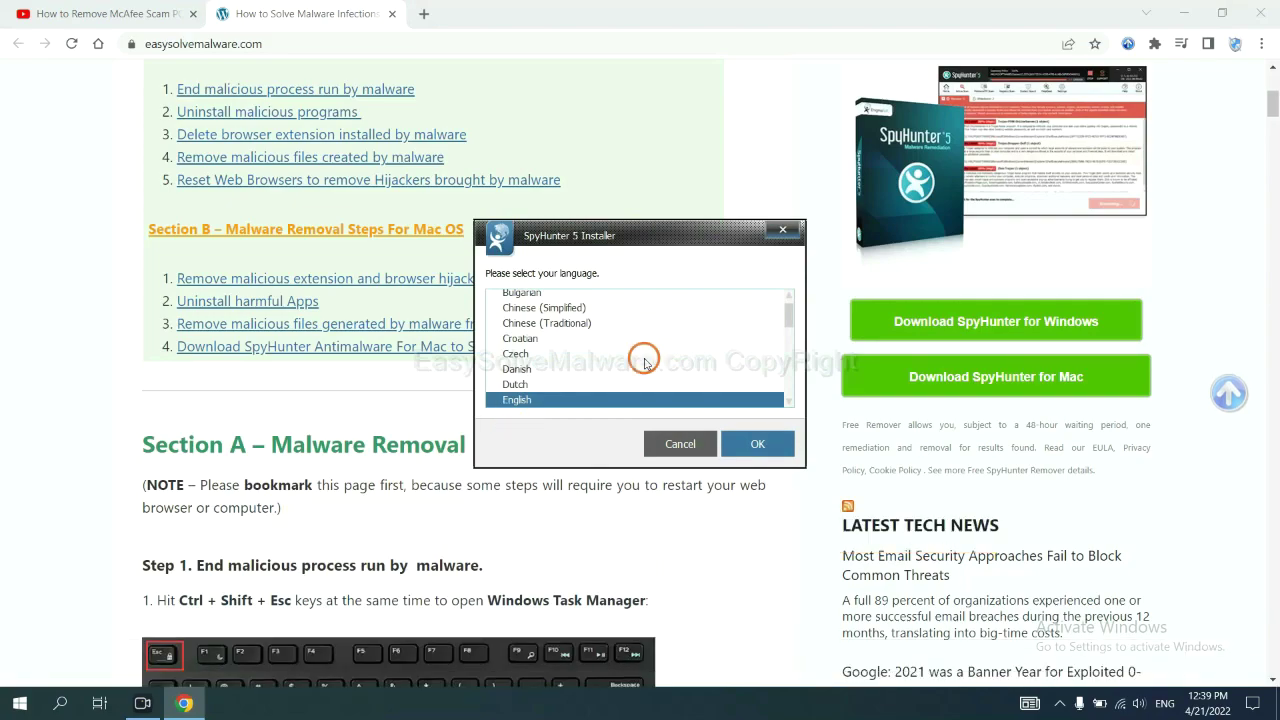
left_click(741, 443)
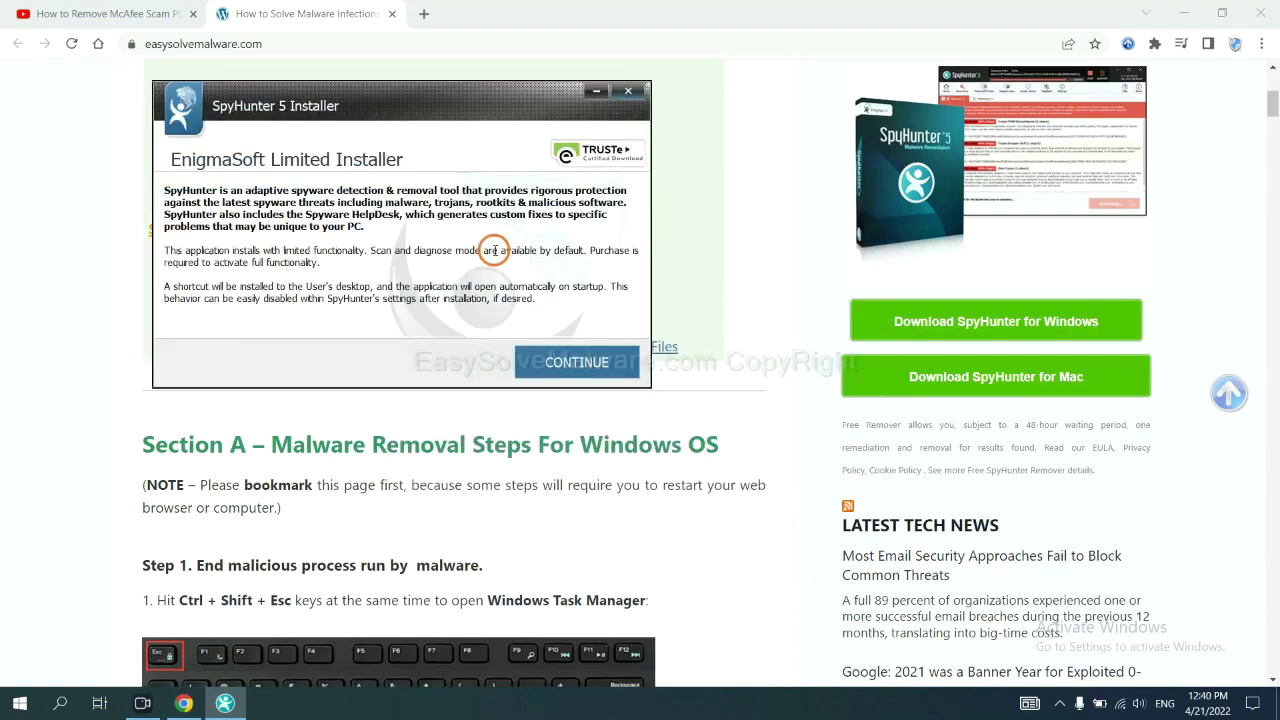
left_click(545, 363)
left_click(412, 320)
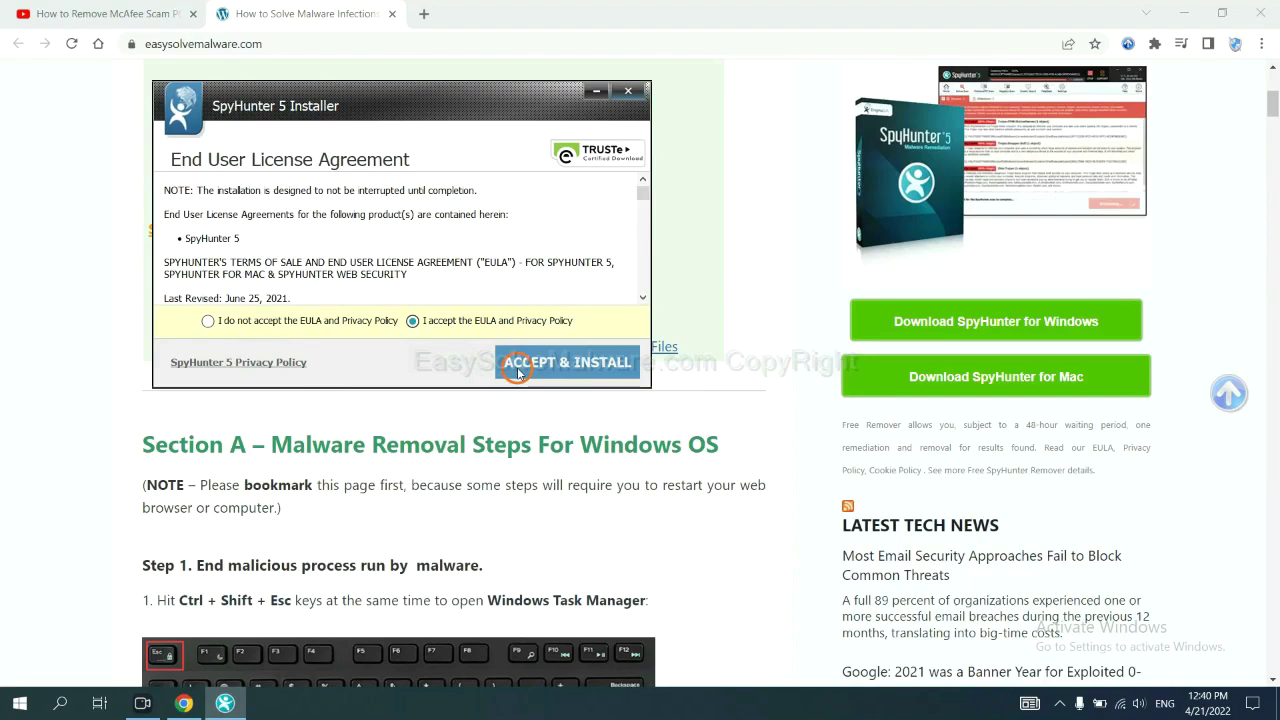
left_click(518, 372)
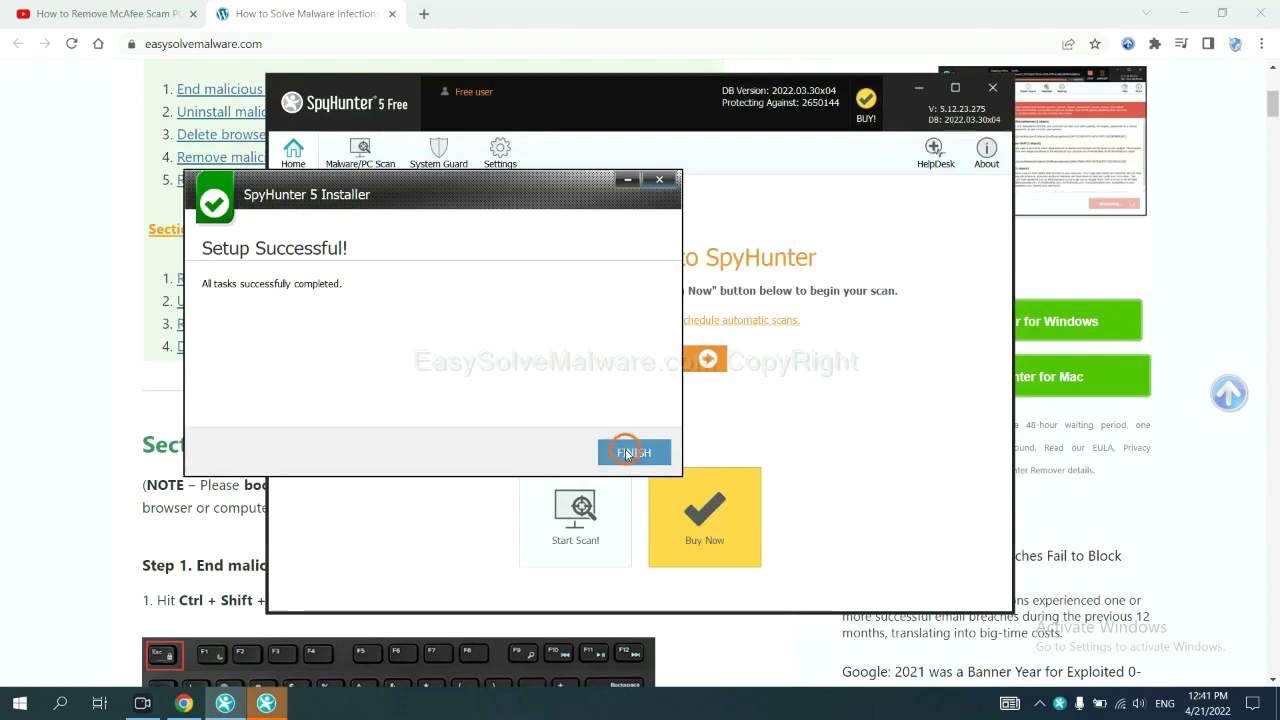
left_click(630, 451)
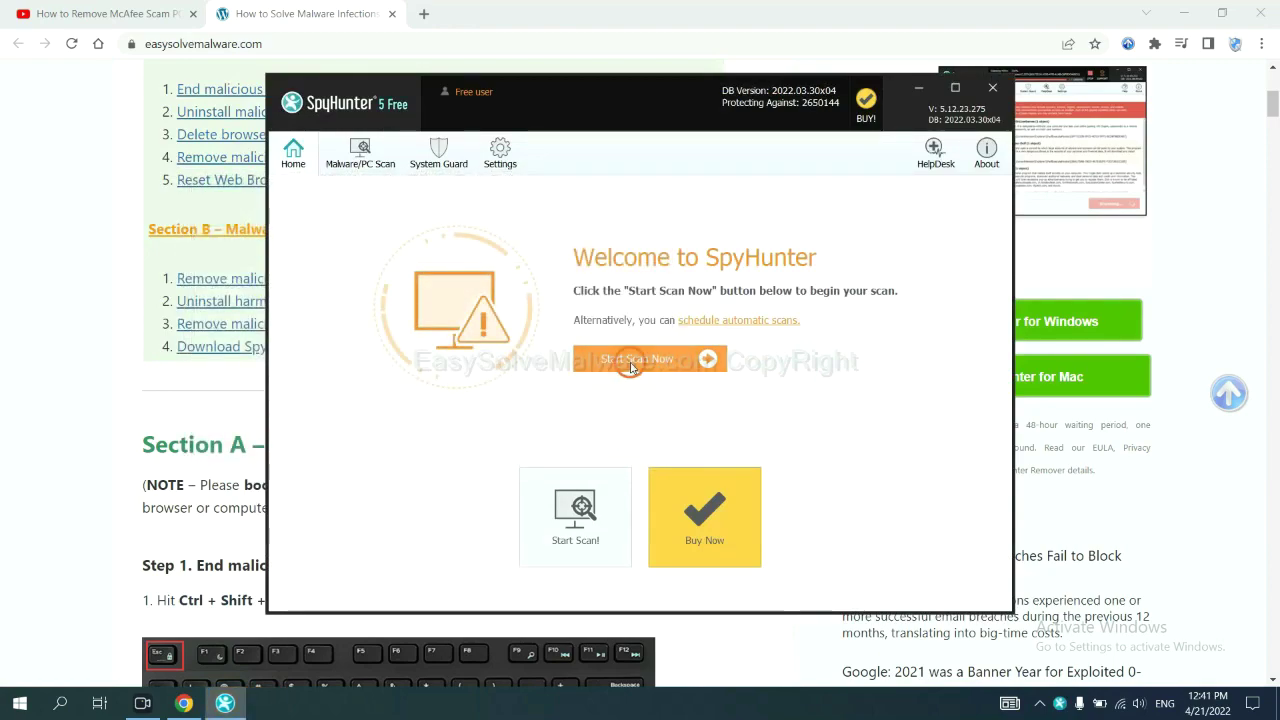
Step: Run a SpyHunter scan and continue past the remove360.bat unknown-object result
left_click(631, 365)
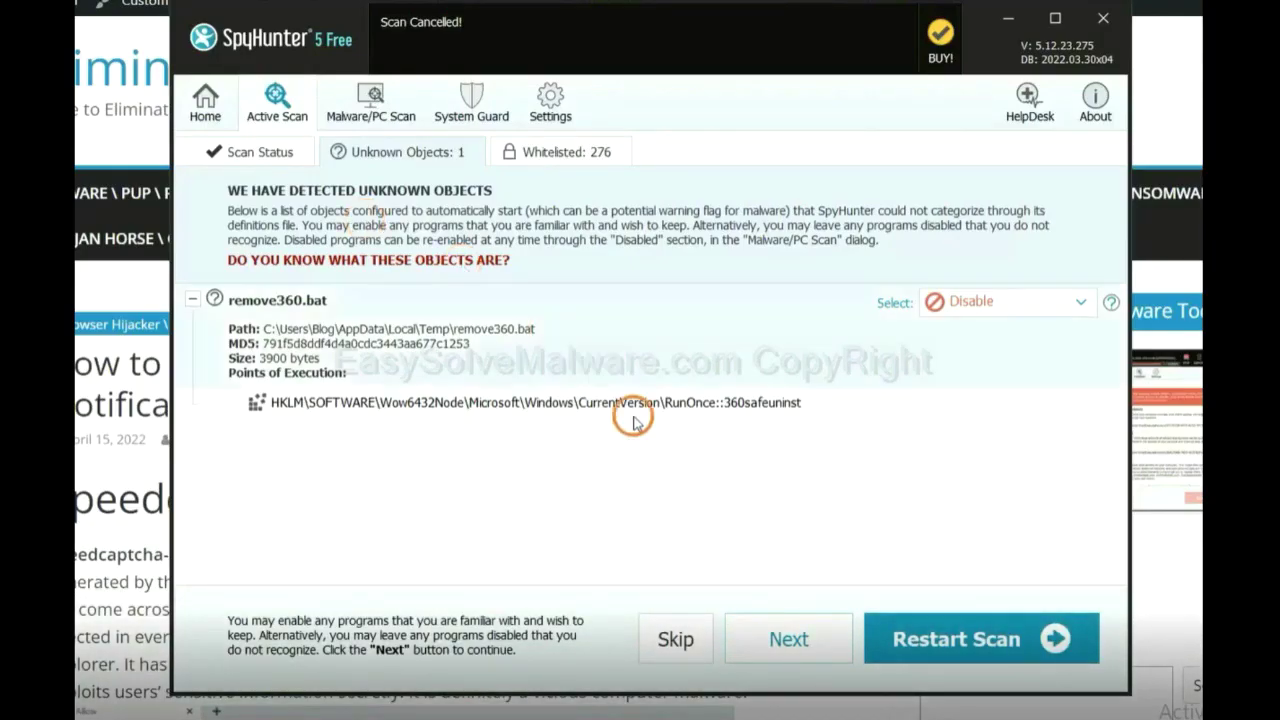
left_click(788, 642)
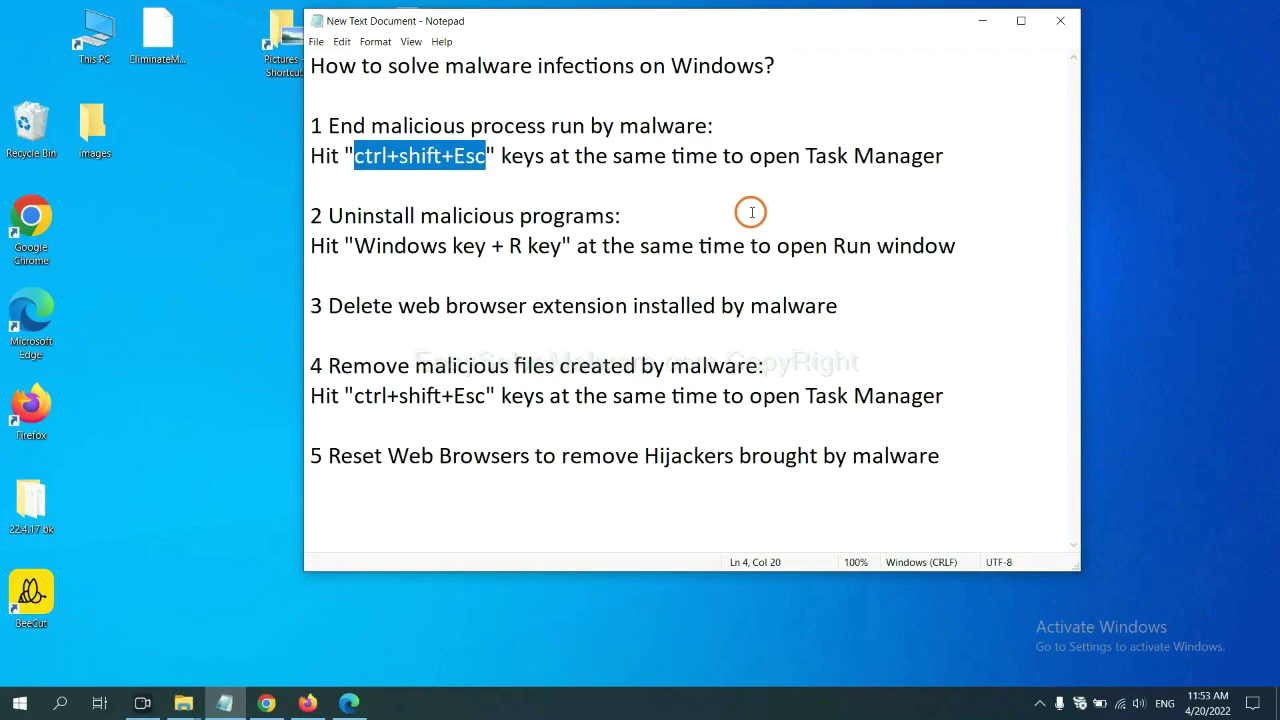
Step: Highlight the Ctrl+Shift+Esc shortcut in step 1 and launch Task Manager with it
left_click(456, 158)
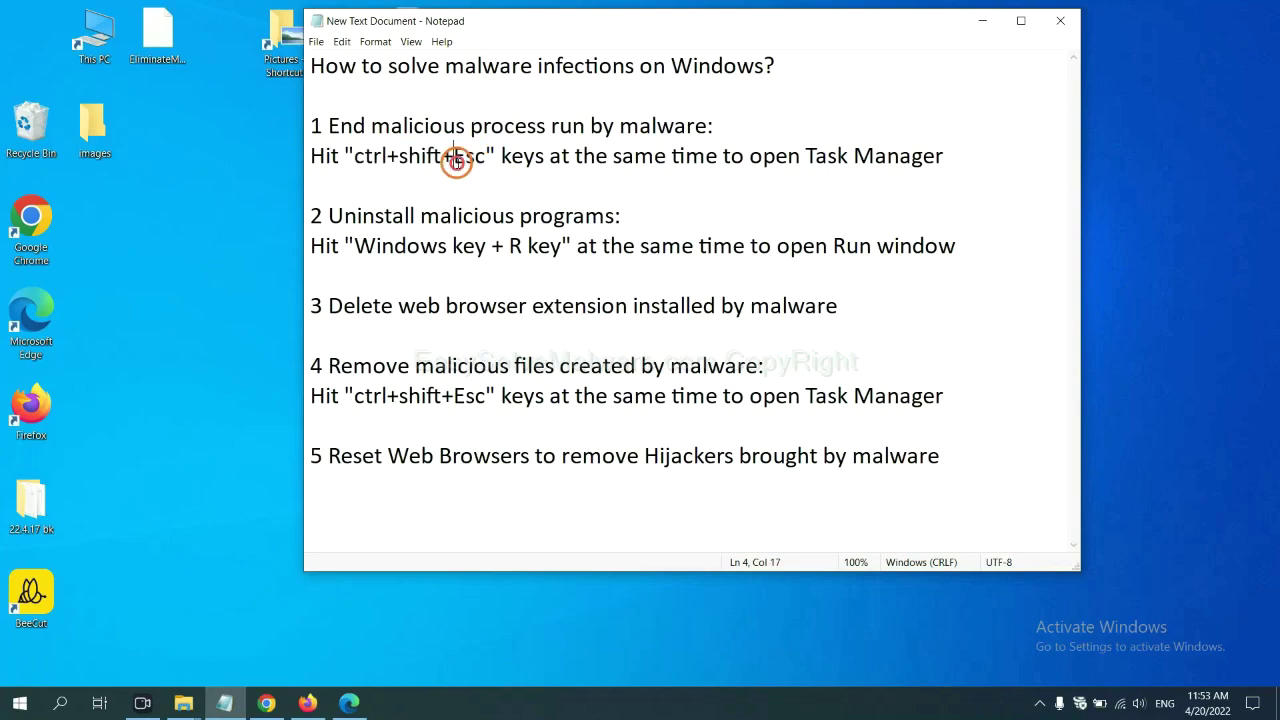
left_click_drag(484, 158, 356, 160)
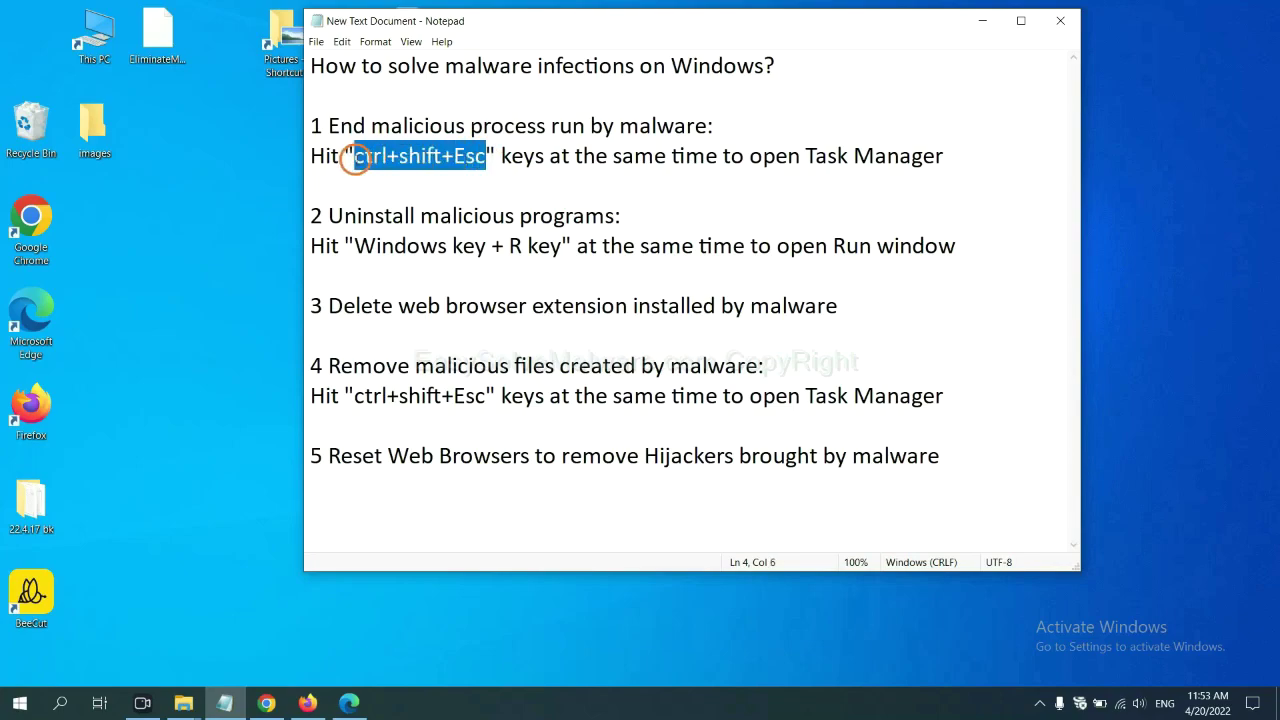
key("ctrl+shift+Escape")
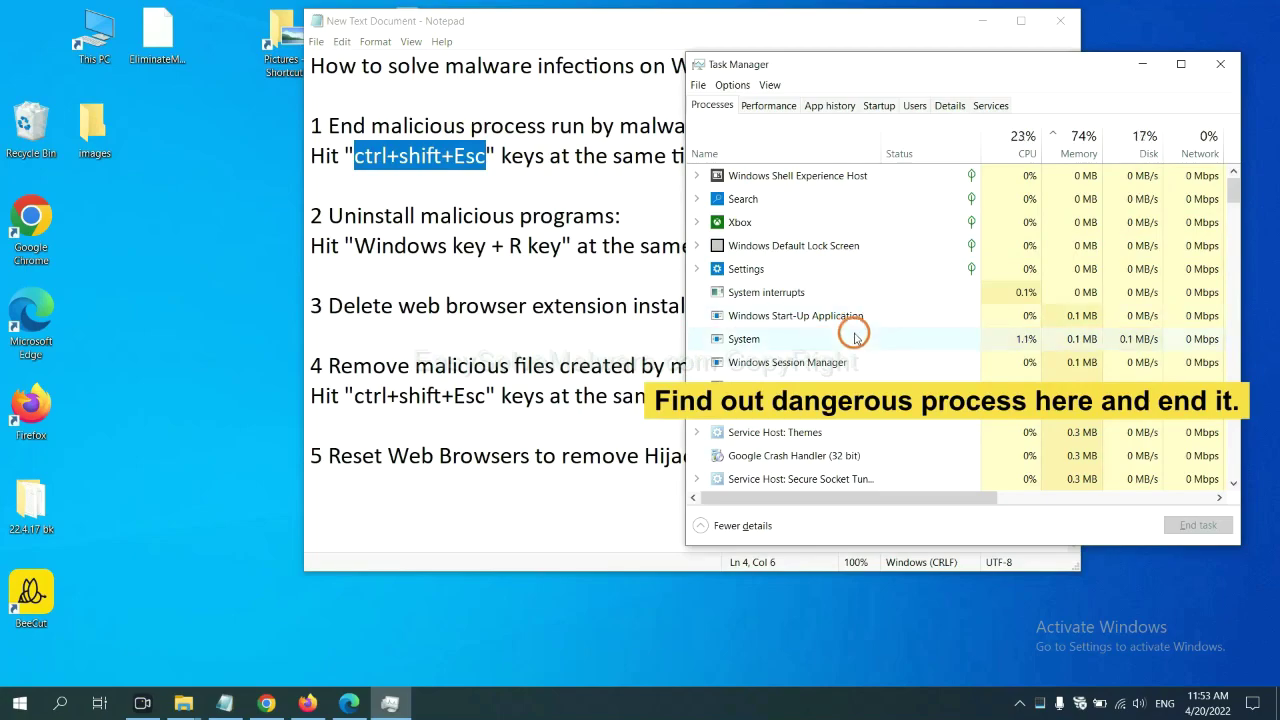
Step: Inspect the System process and another running process, then close Task Manager
left_click(855, 338)
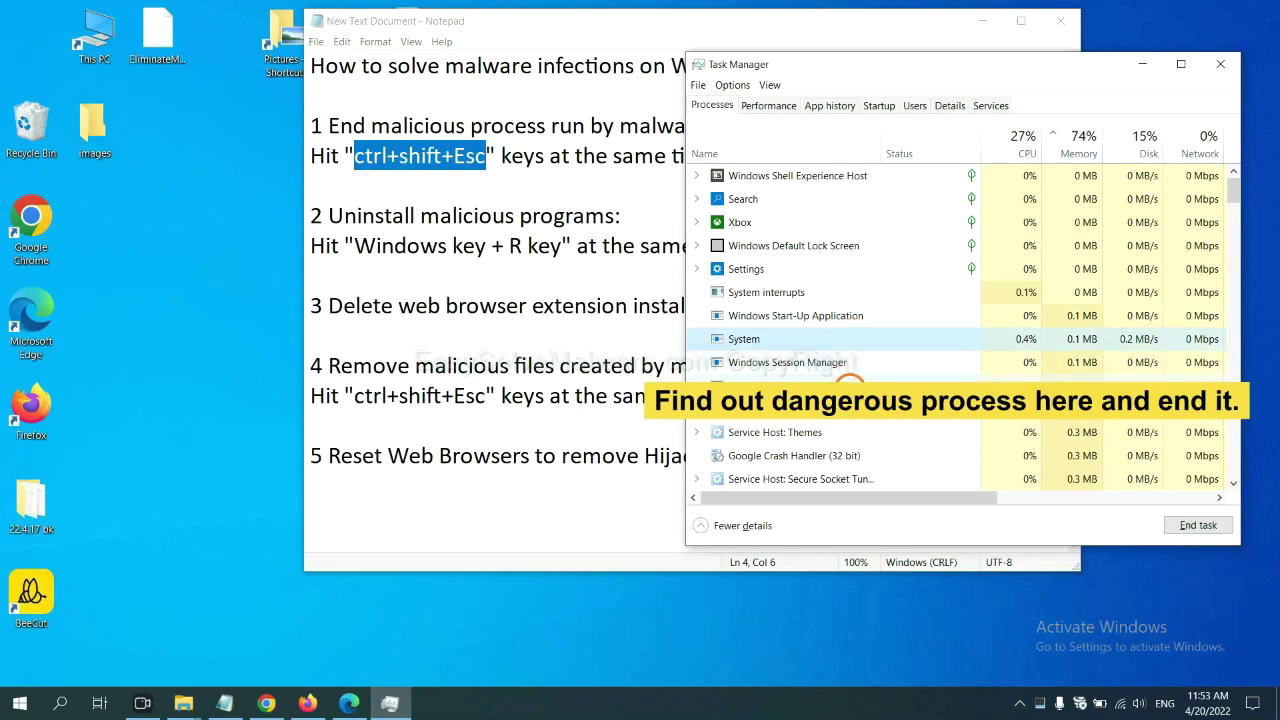
left_click(849, 385)
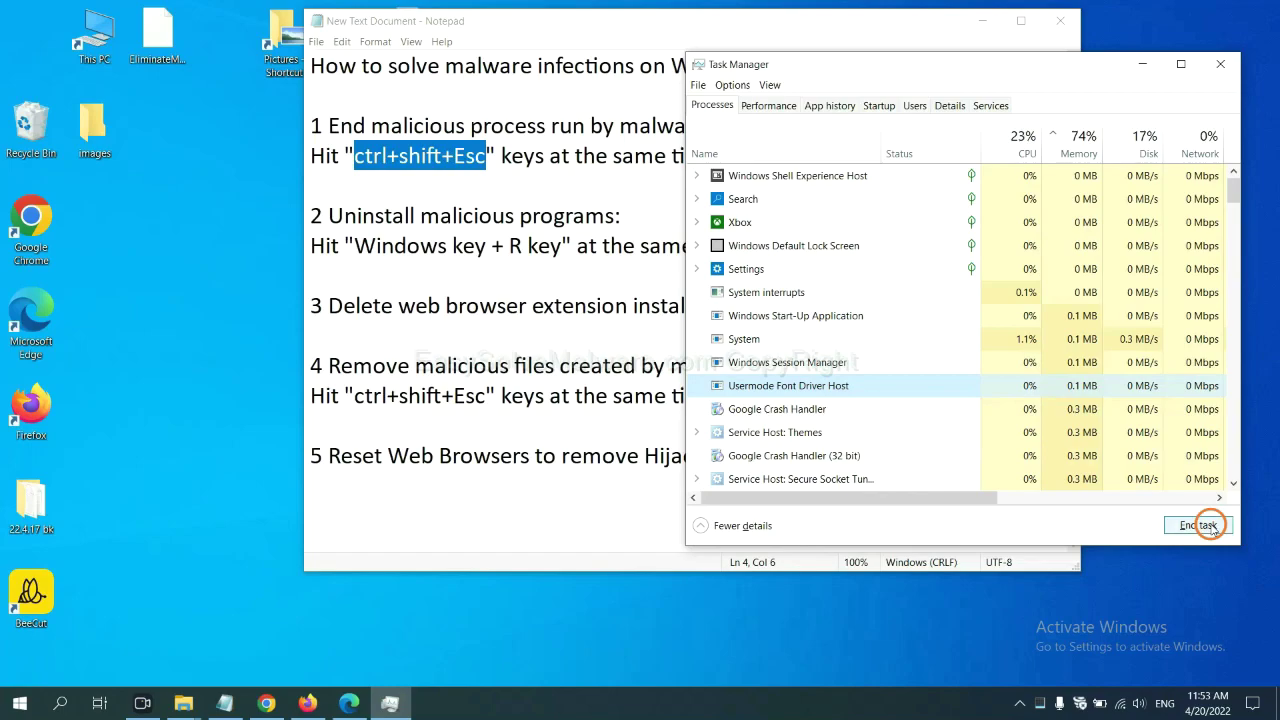
left_click(1217, 65)
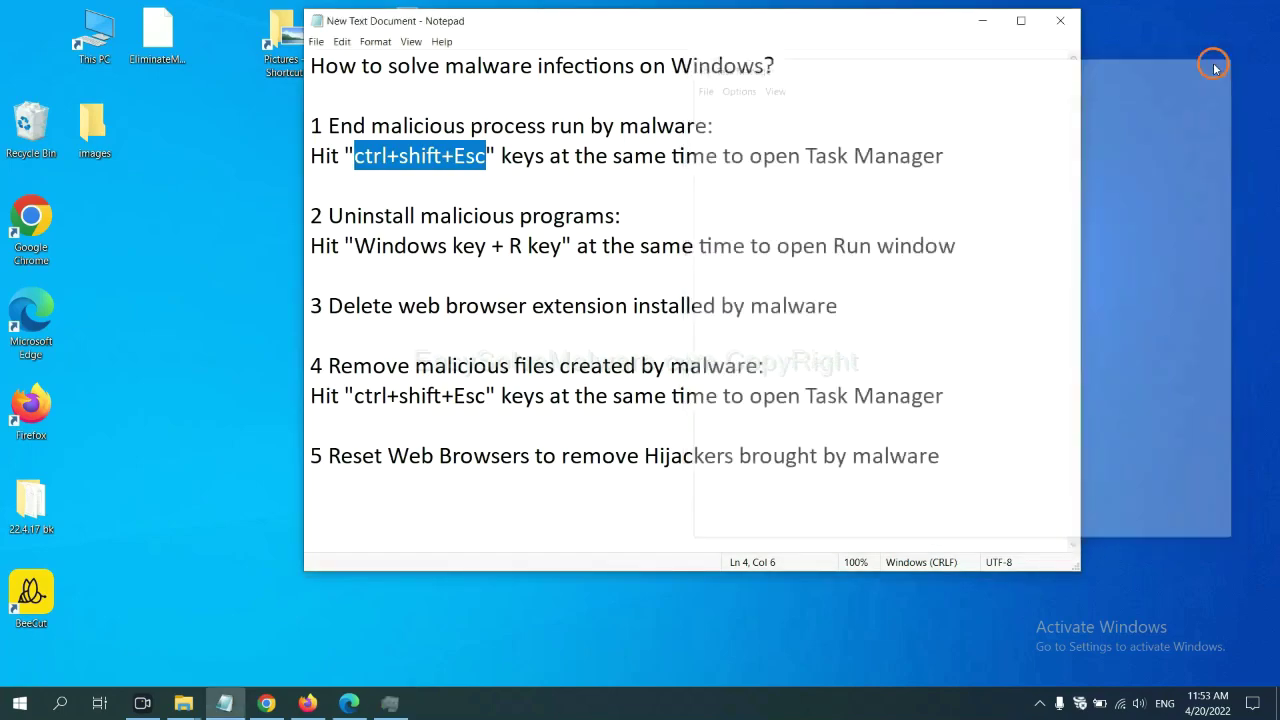
Step: Highlight the 'Windows key + R' shortcut written in step 2 of the notes
left_click(794, 270)
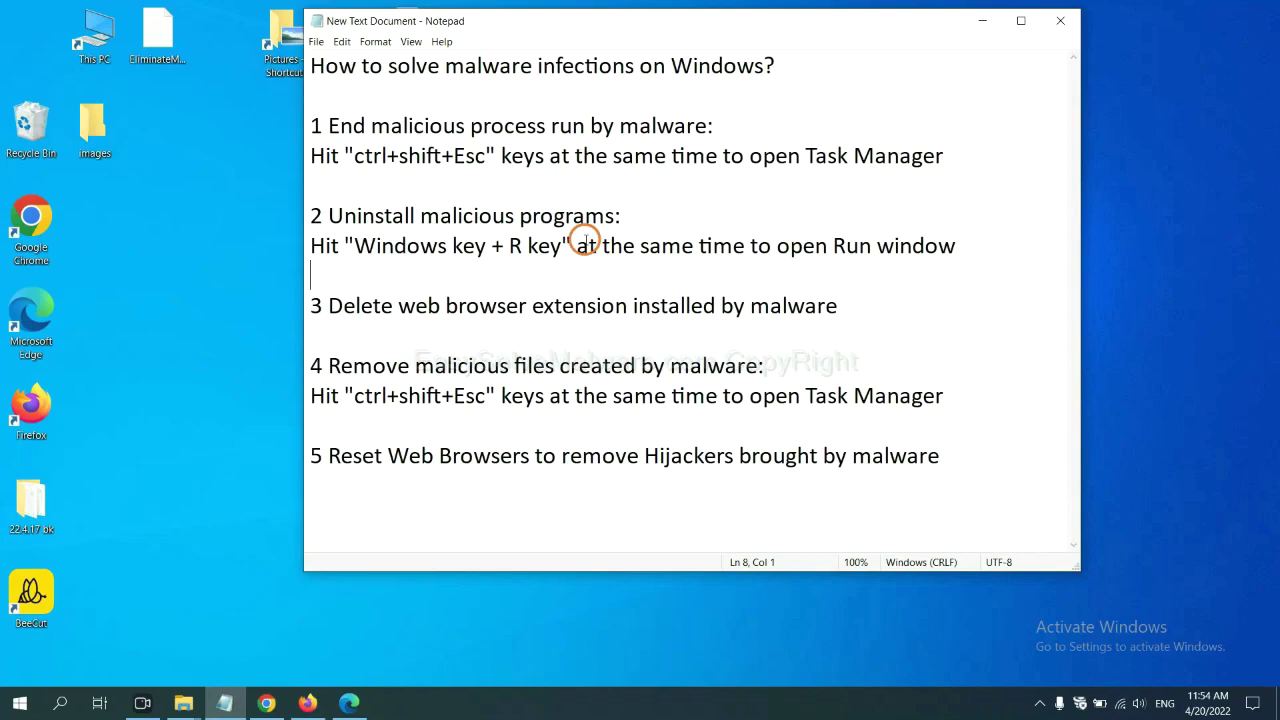
left_click(352, 251)
left_click_drag(352, 251, 556, 255)
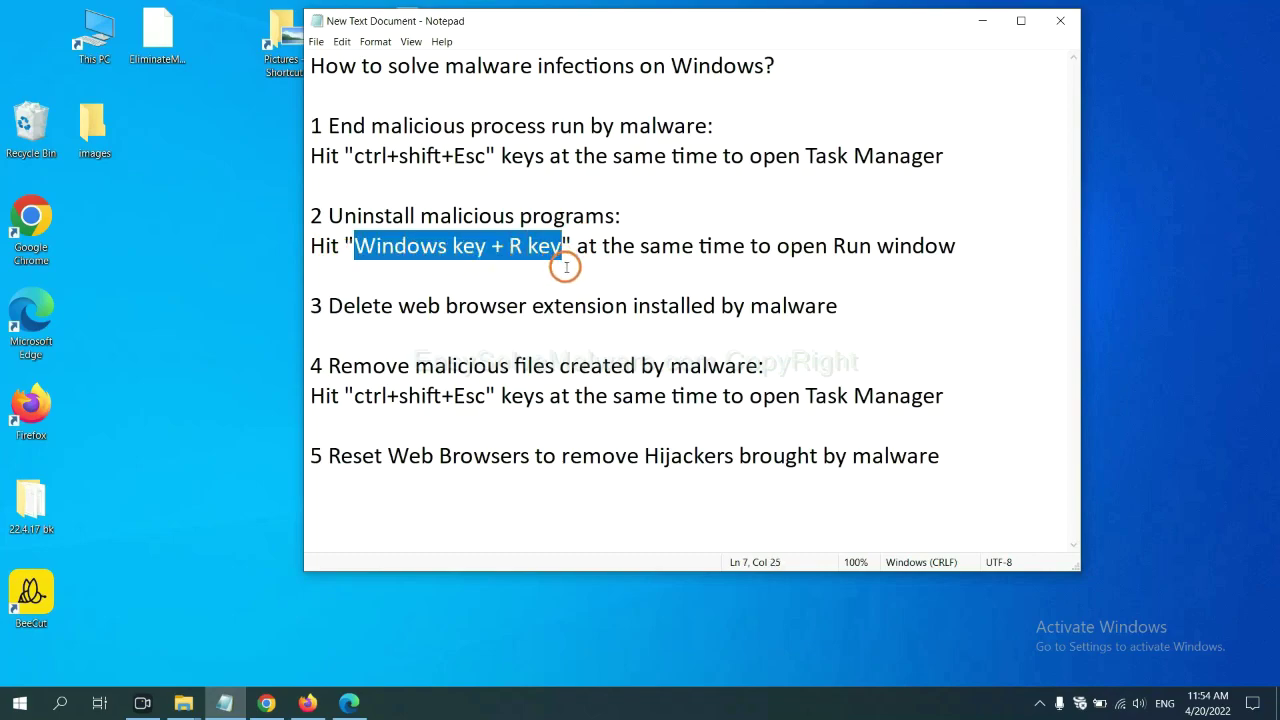
Step: Use the Win+R Run window to launch 'control panel'
key("super+r")
left_click_drag(141, 522, 978, 224)
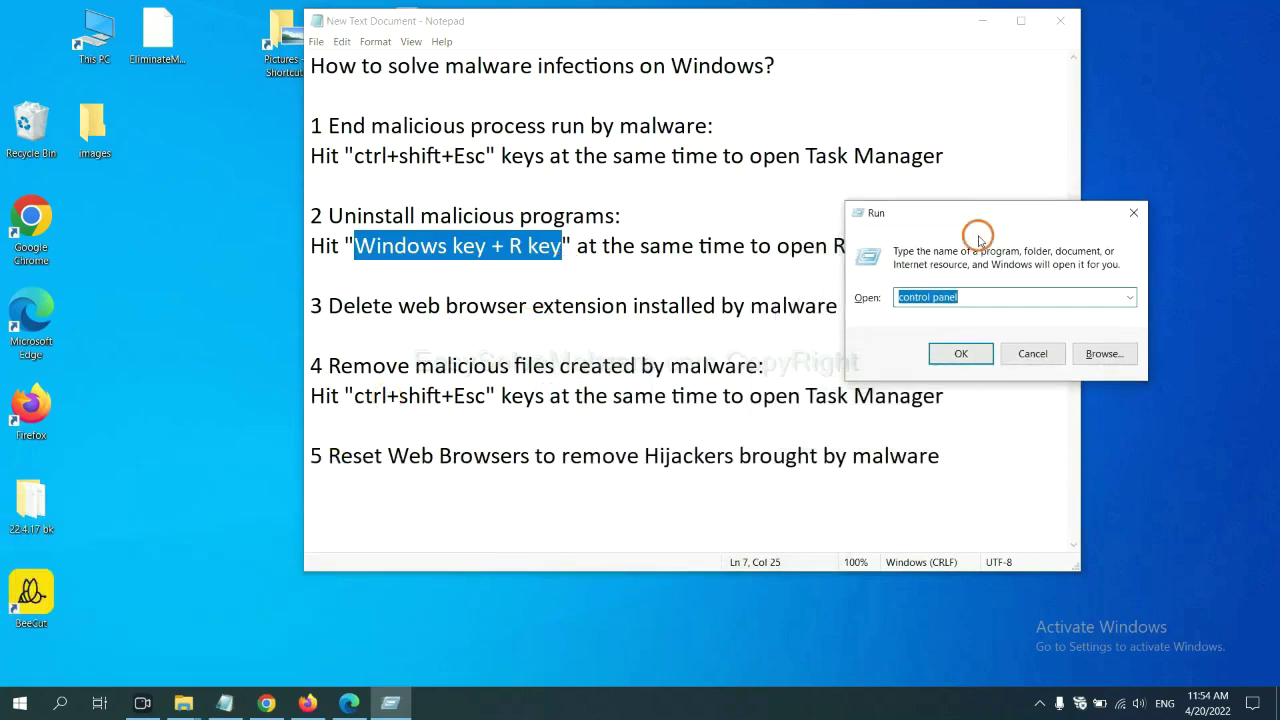
left_click(987, 298)
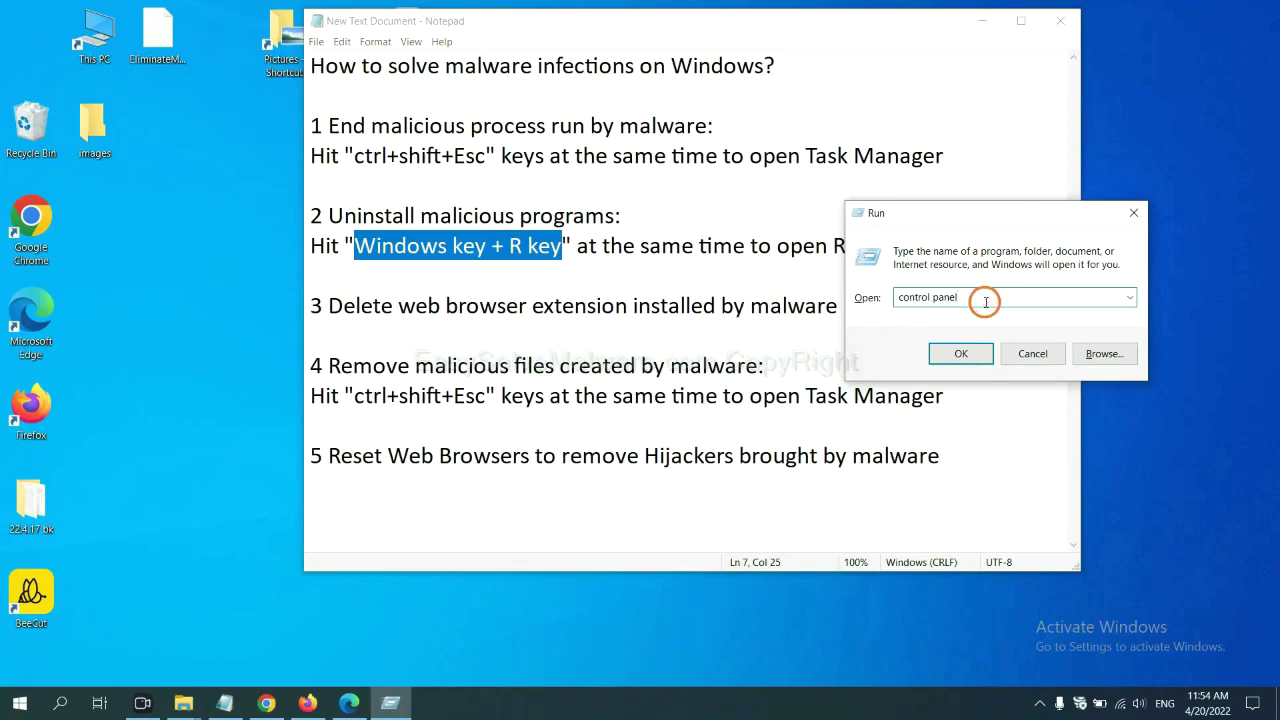
left_click_drag(987, 300, 877, 297)
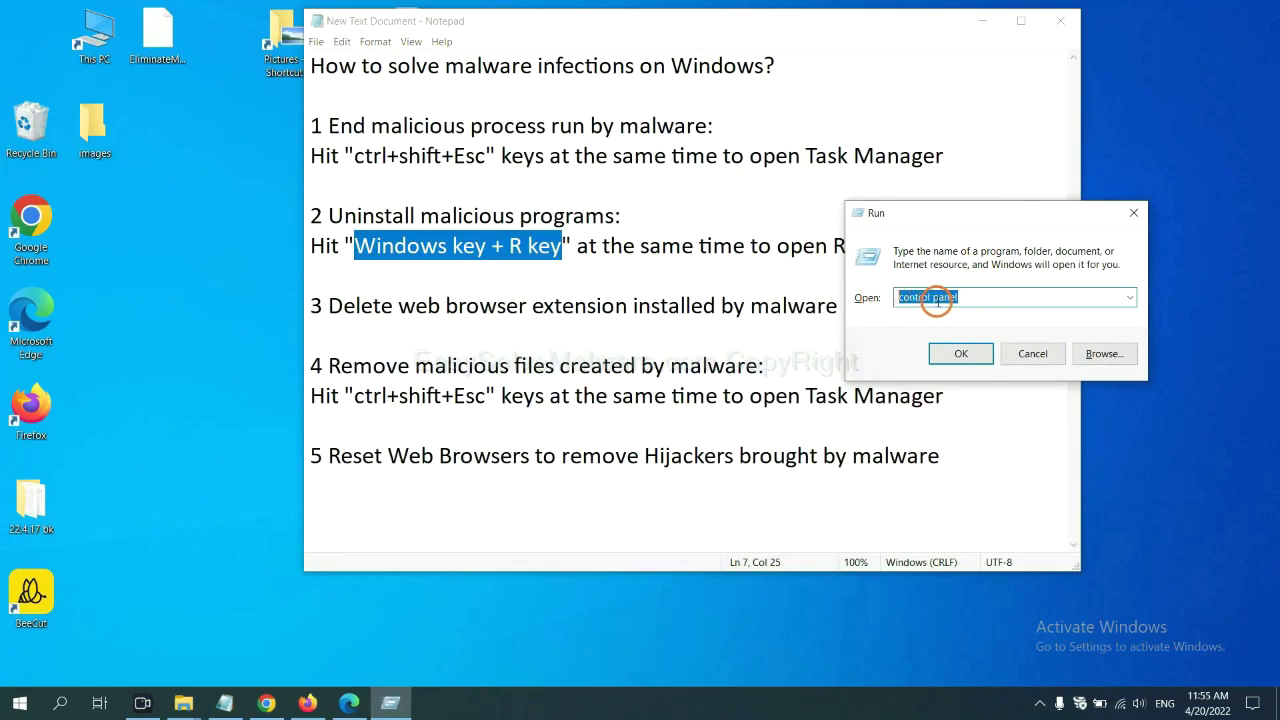
left_click(955, 358)
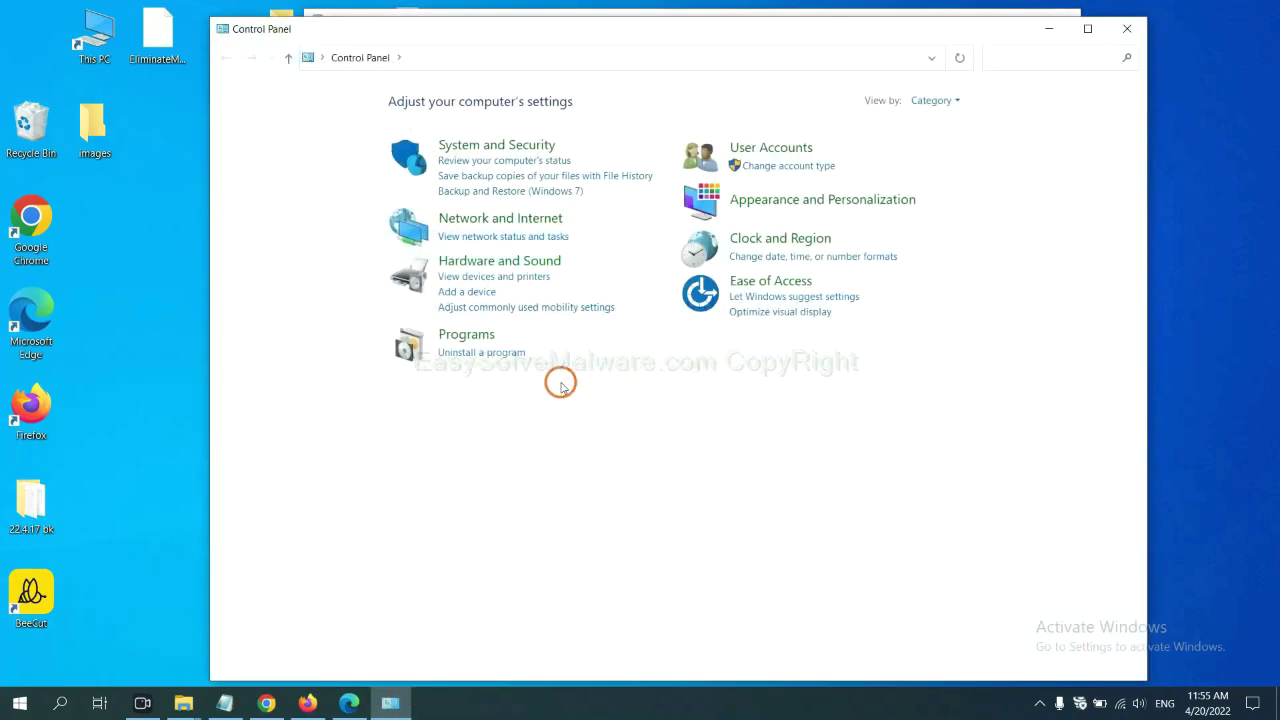
Step: Select Xiph.Org Open Codecs in Programs and Features, then close the window
left_click(505, 358)
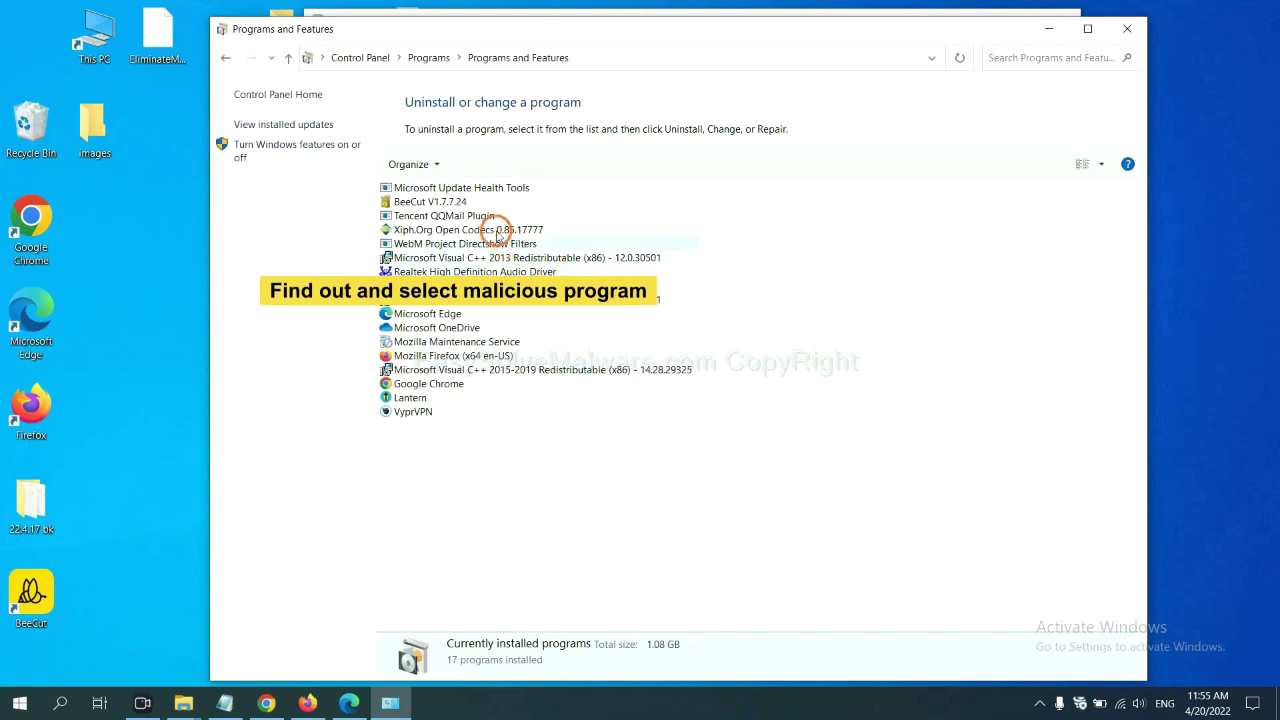
left_click(503, 229)
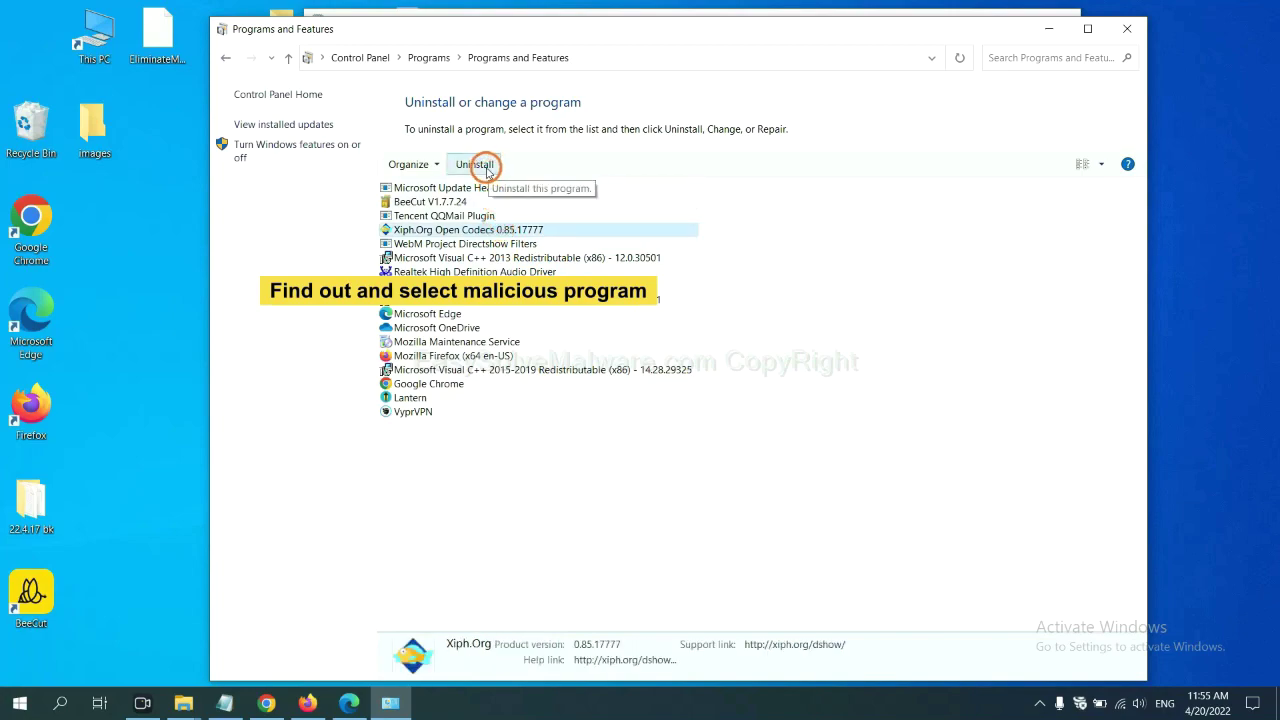
left_click(1134, 36)
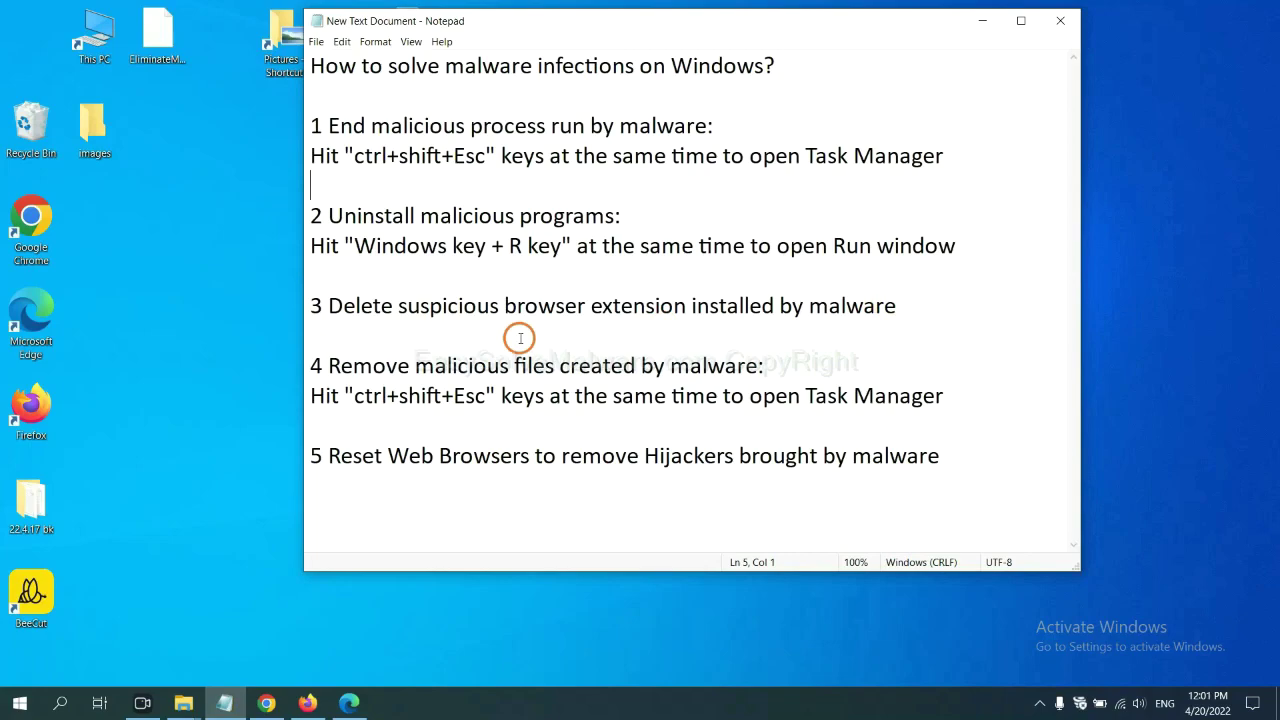
Step: Show Chrome's Extensions page via More tools to review Scroll To Top, then switch to Firefox
left_click(272, 702)
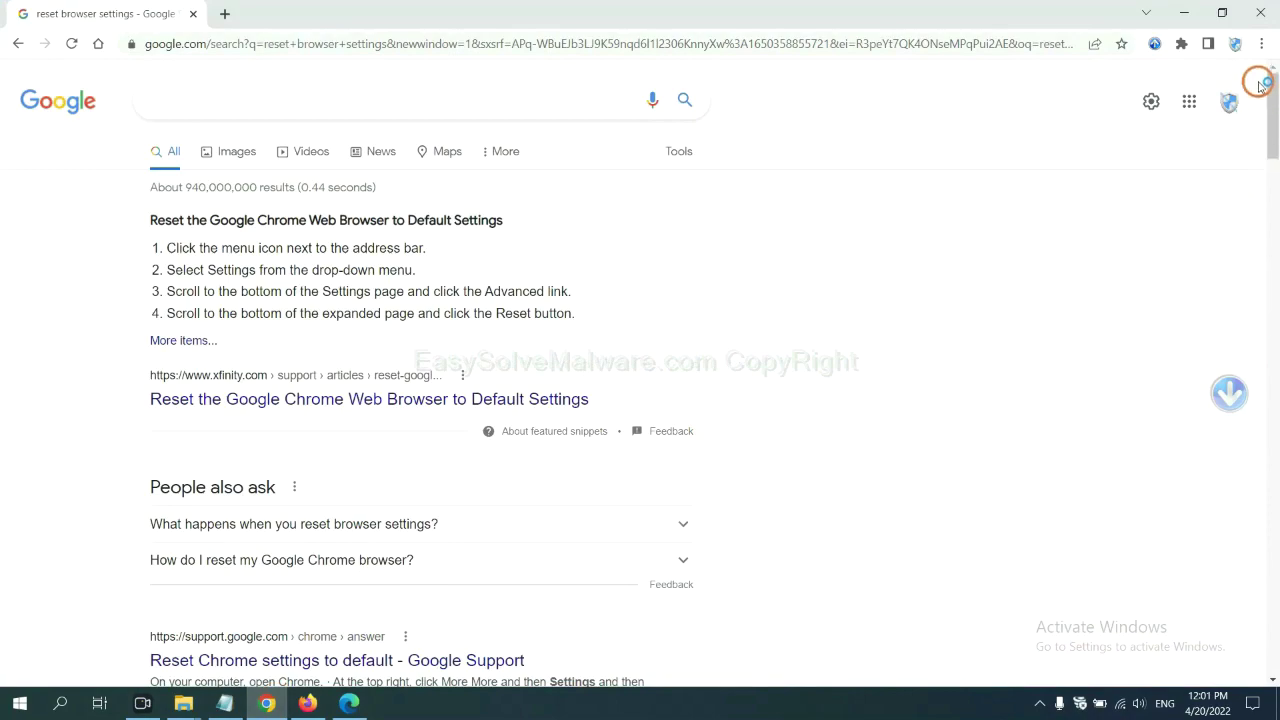
left_click(1261, 44)
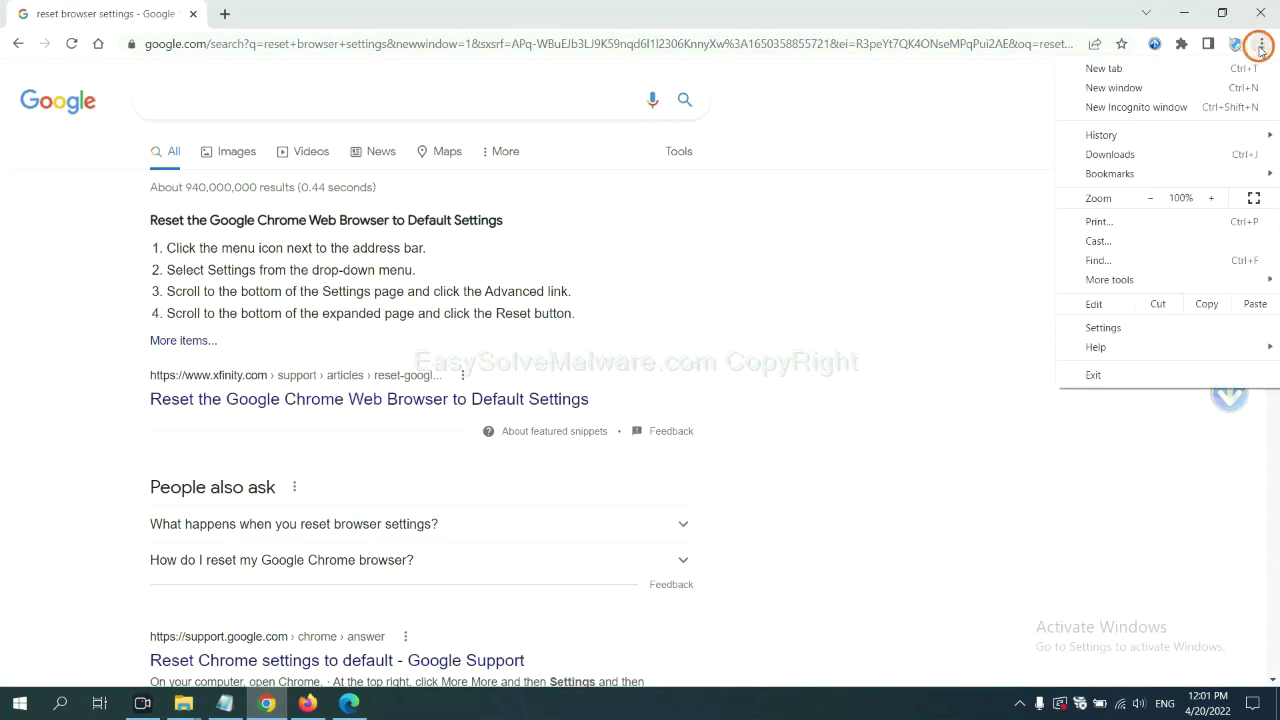
mouse_move(1148, 279)
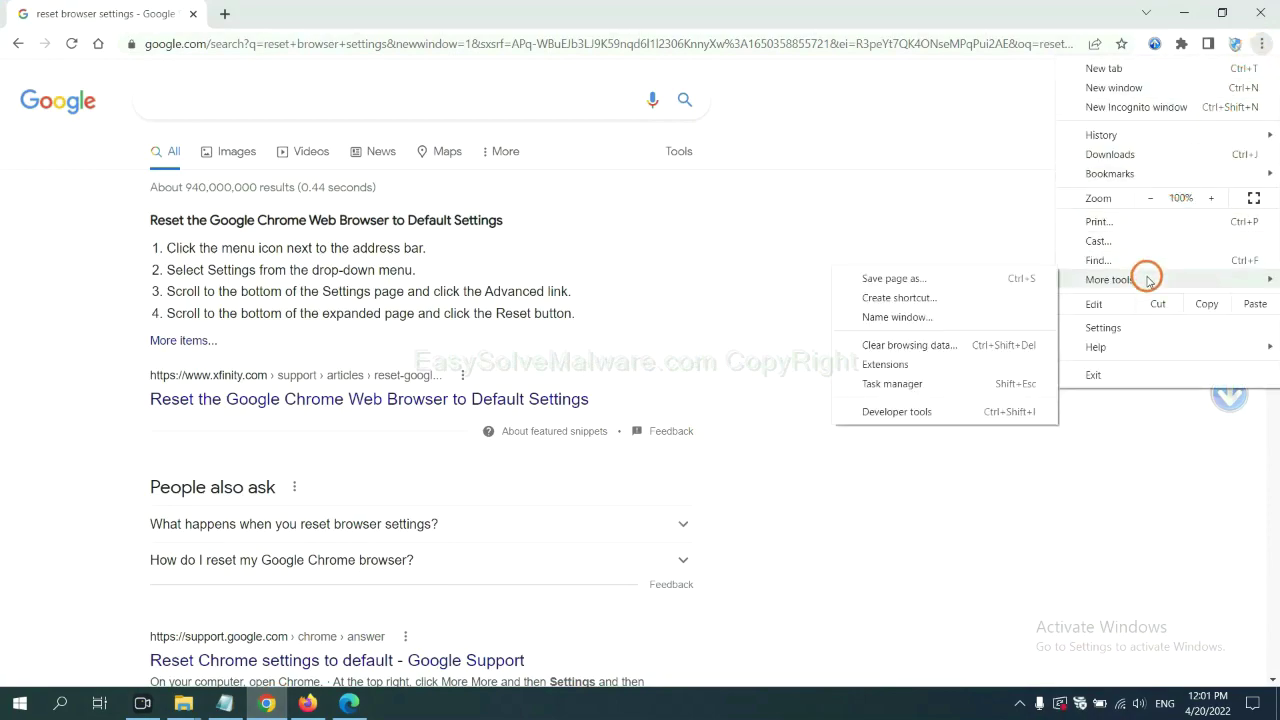
left_click(942, 363)
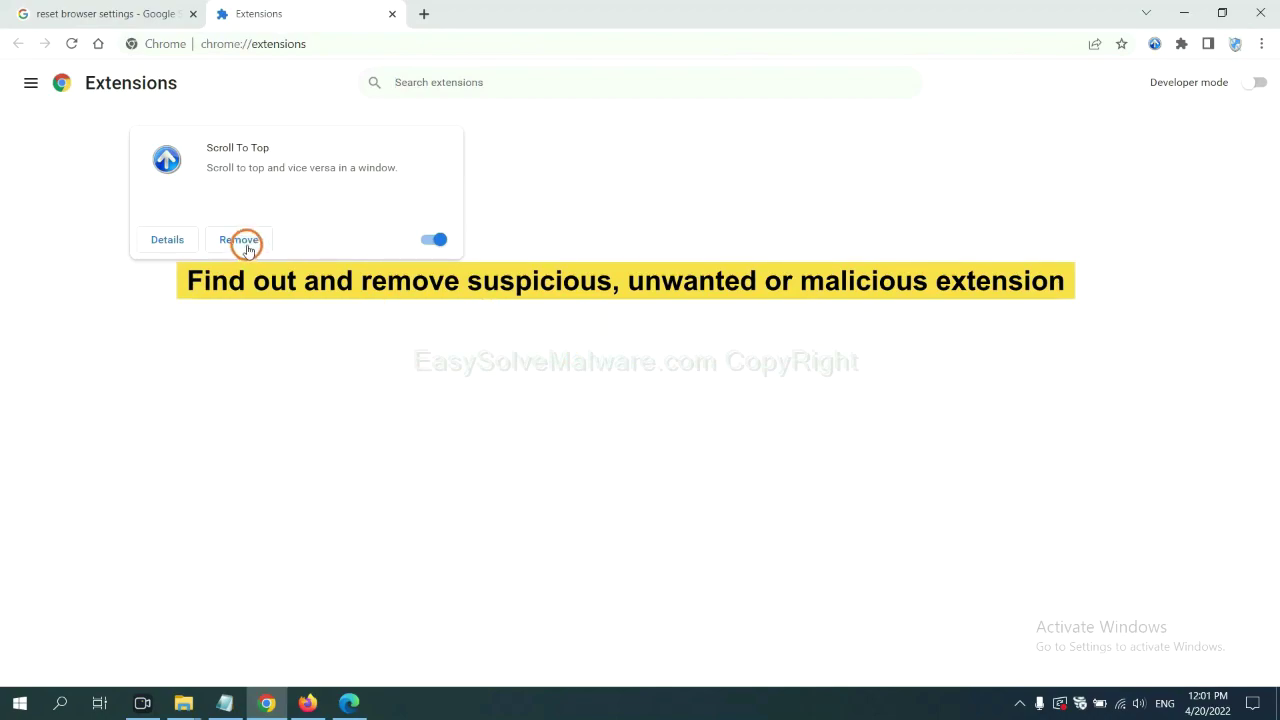
left_click(306, 703)
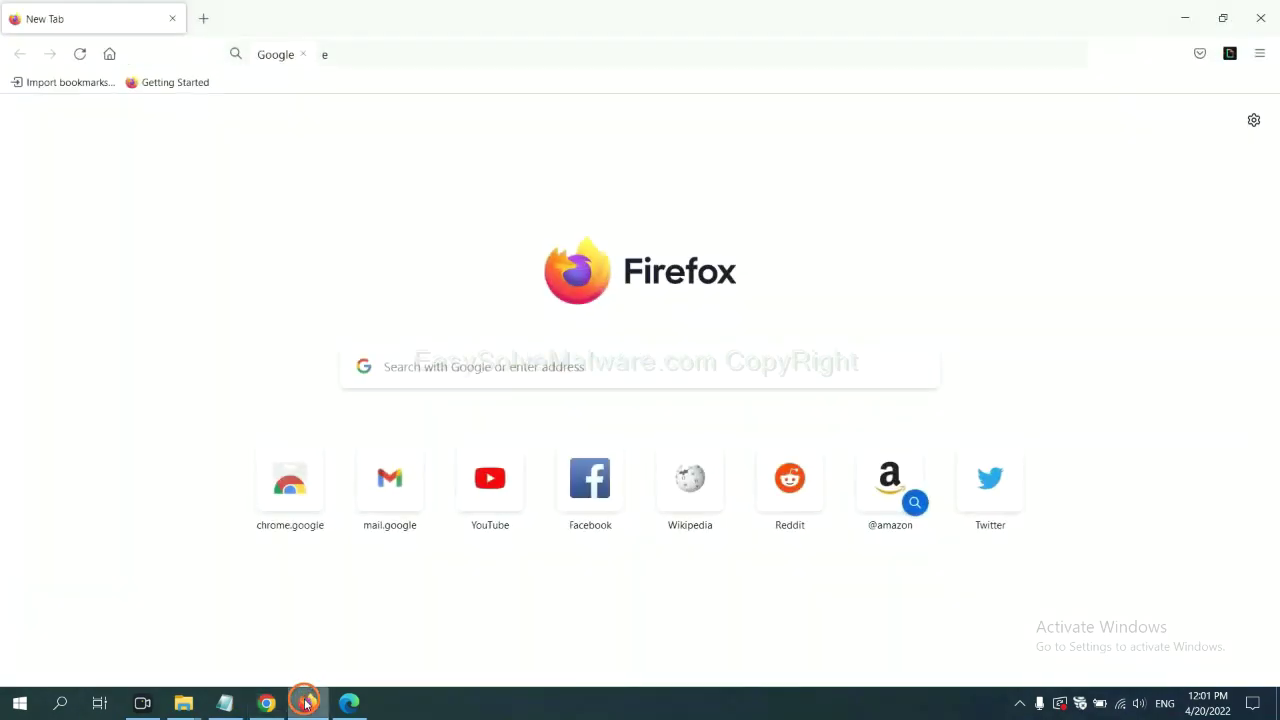
Step: Show the removal options for GIPHY for Firefox in Add-ons and themes, then switch to Edge
left_click(1263, 54)
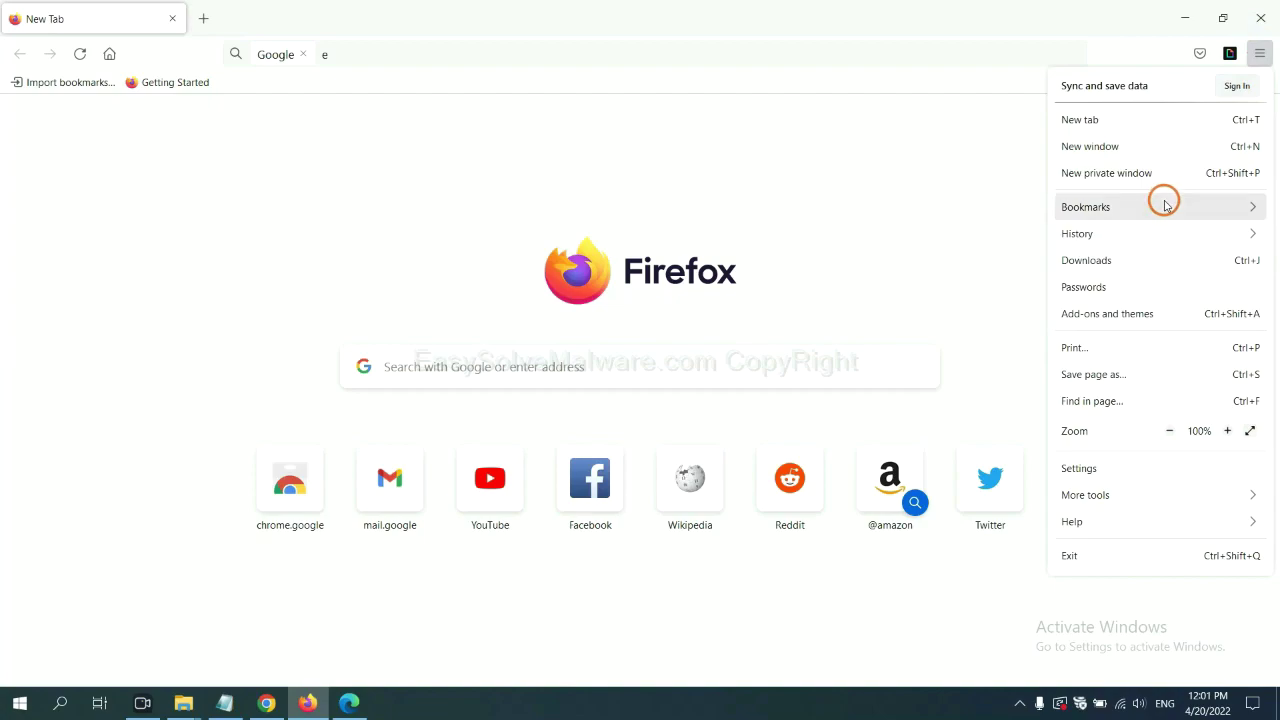
left_click(1117, 316)
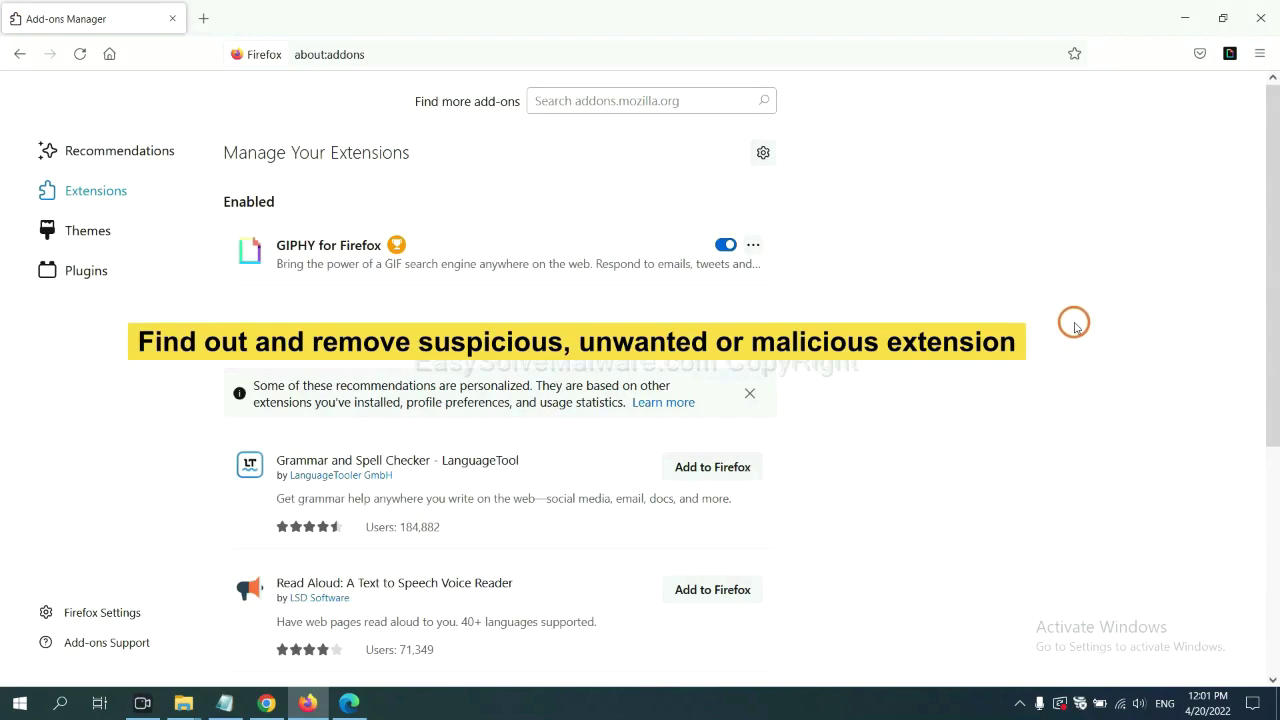
left_click(753, 247)
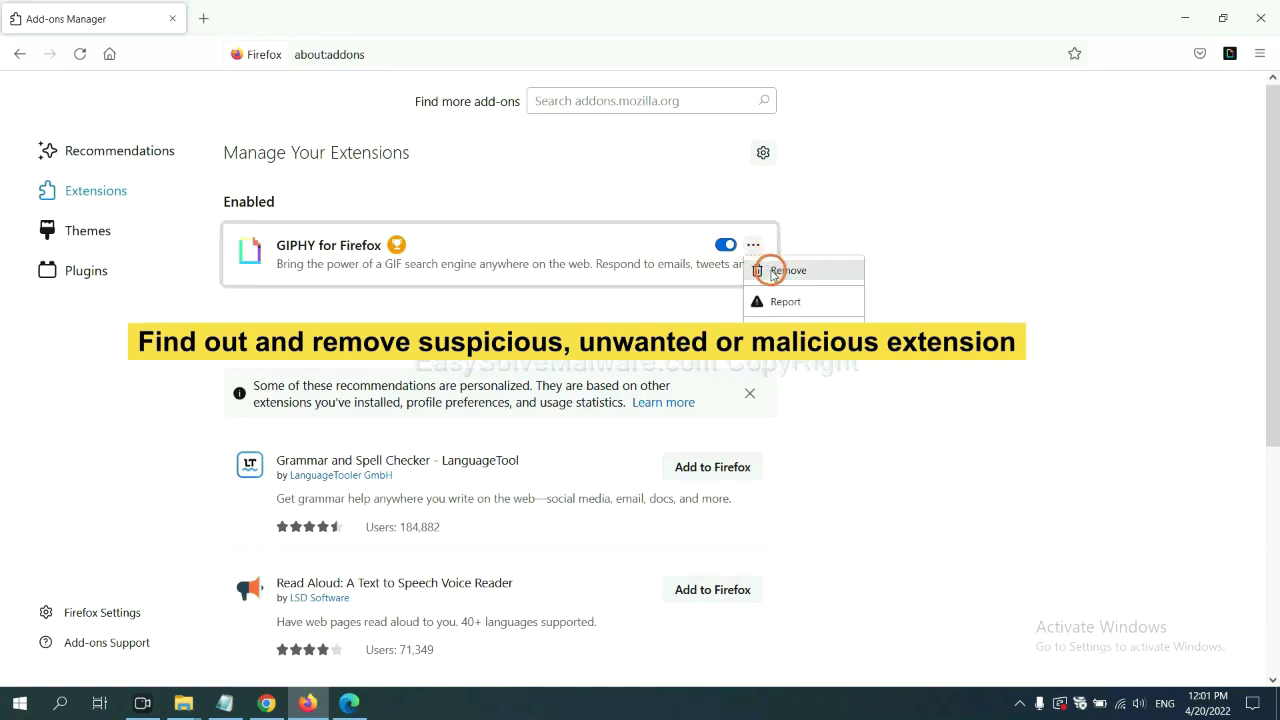
left_click(348, 705)
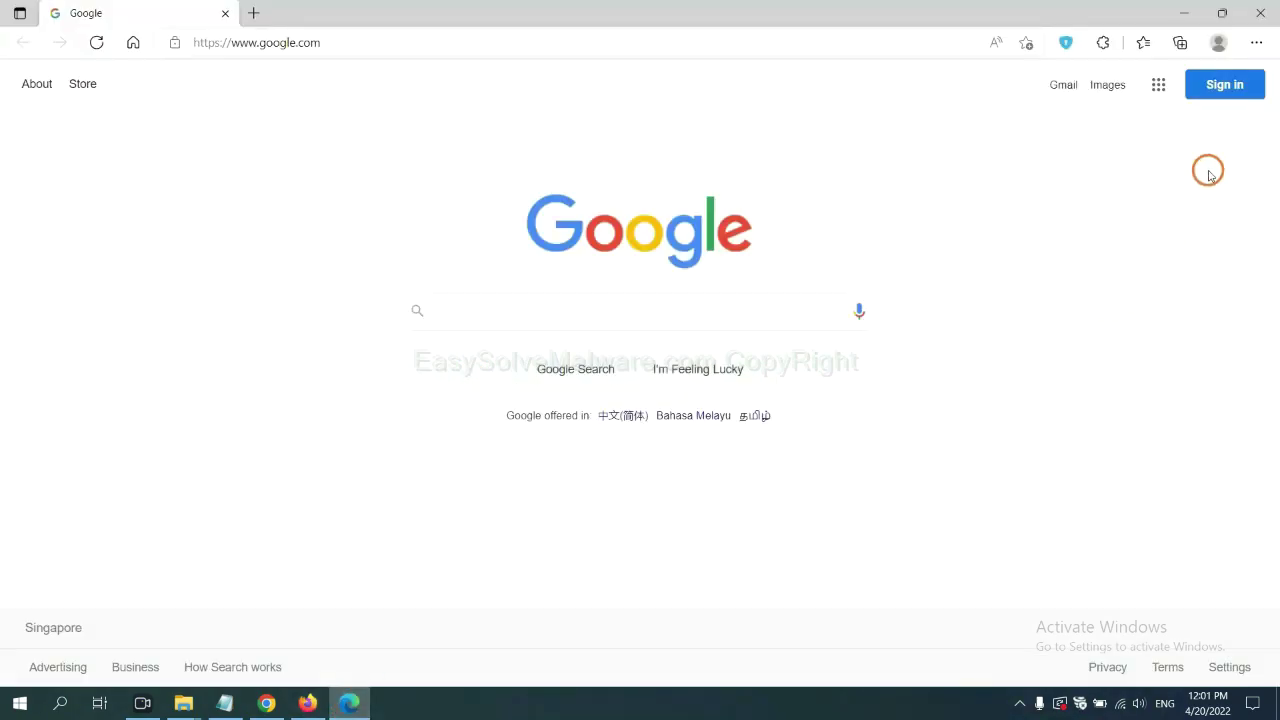
Step: Remove the ArcVpn Free Fast VPN Proxy extension from Edge and show the desktop
left_click(1254, 44)
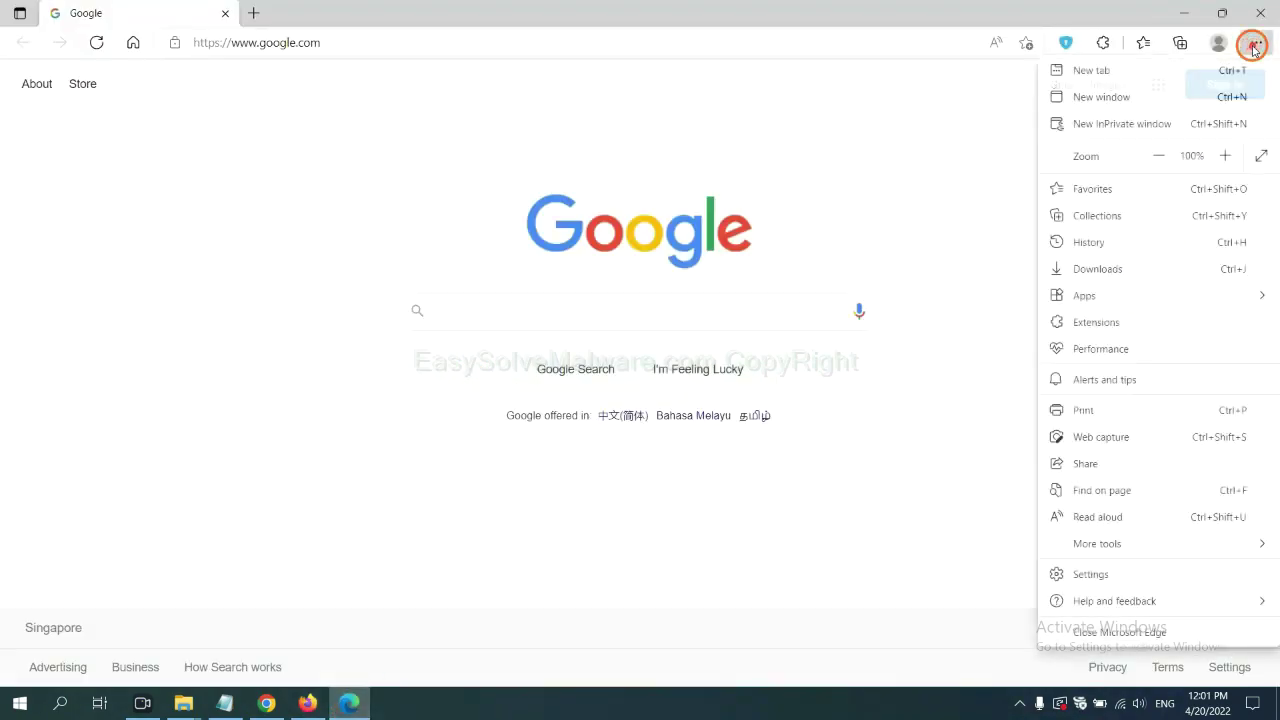
right_click(1102, 325)
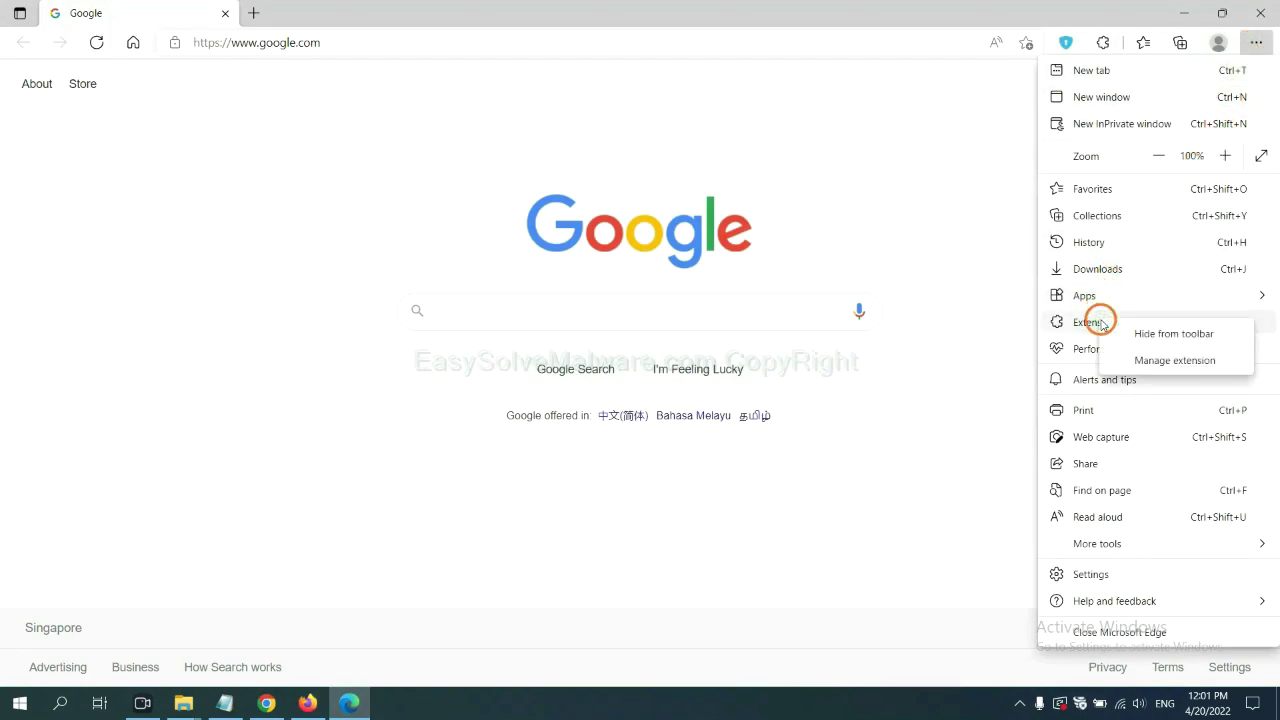
left_click(1149, 361)
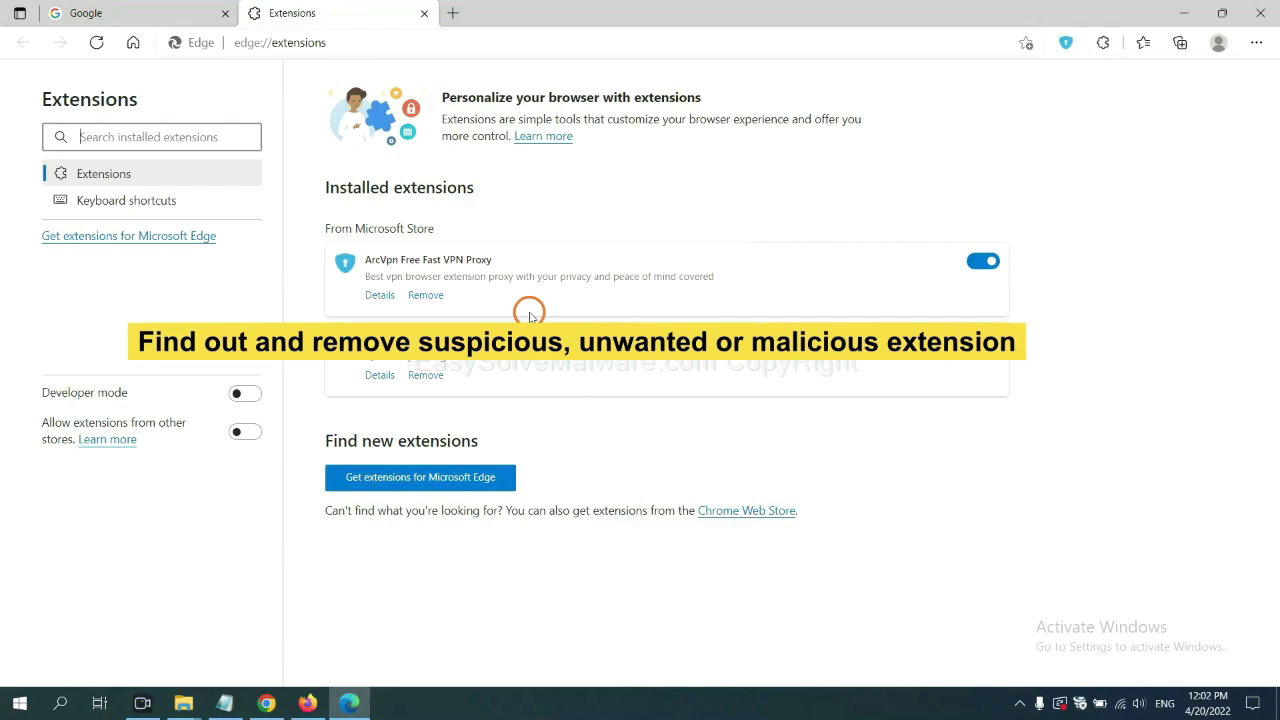
left_click(435, 296)
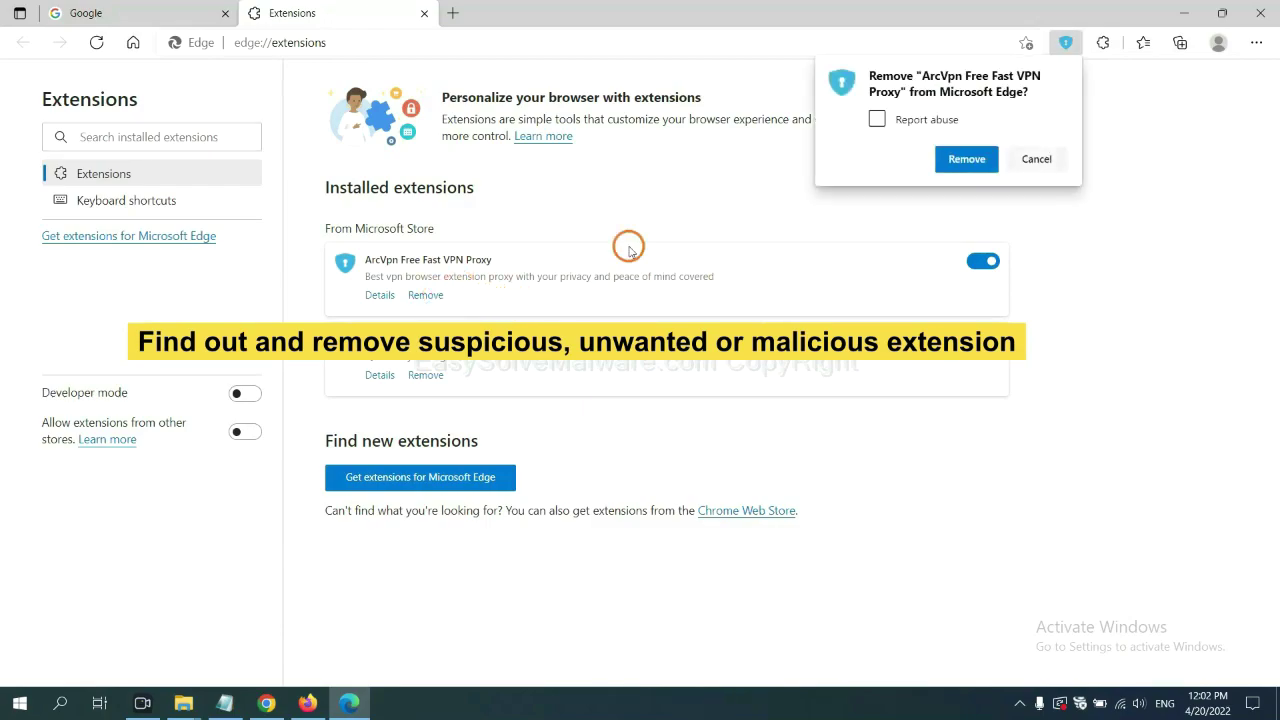
left_click(962, 160)
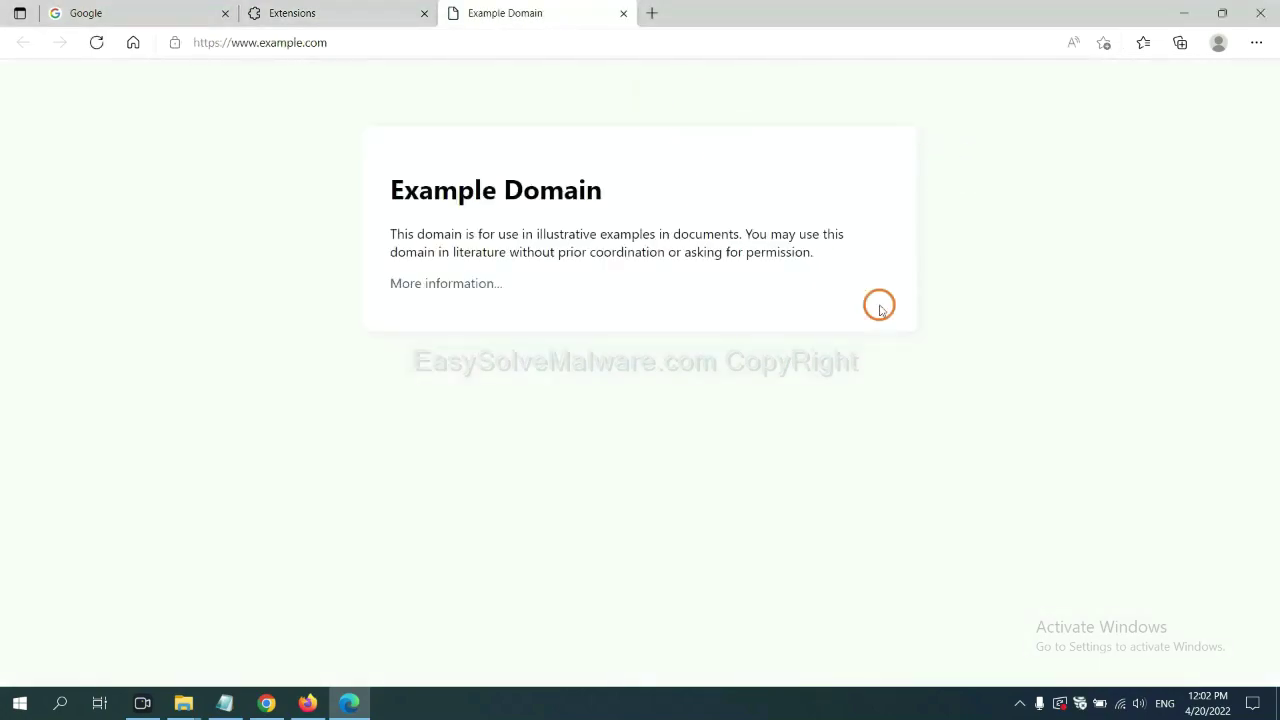
left_click(1274, 705)
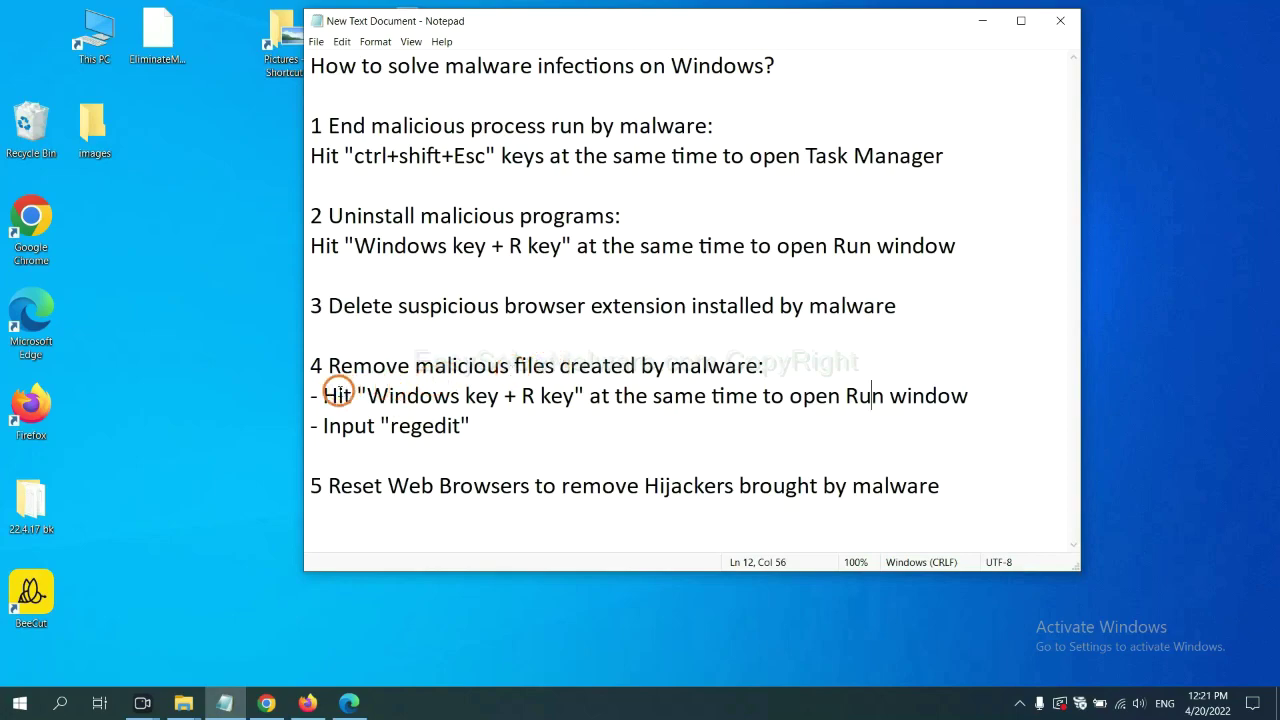
Step: Run the regedit command from the Win+R Run dialog to open Registry Editor
left_click_drag(328, 395, 726, 413)
left_click(740, 403)
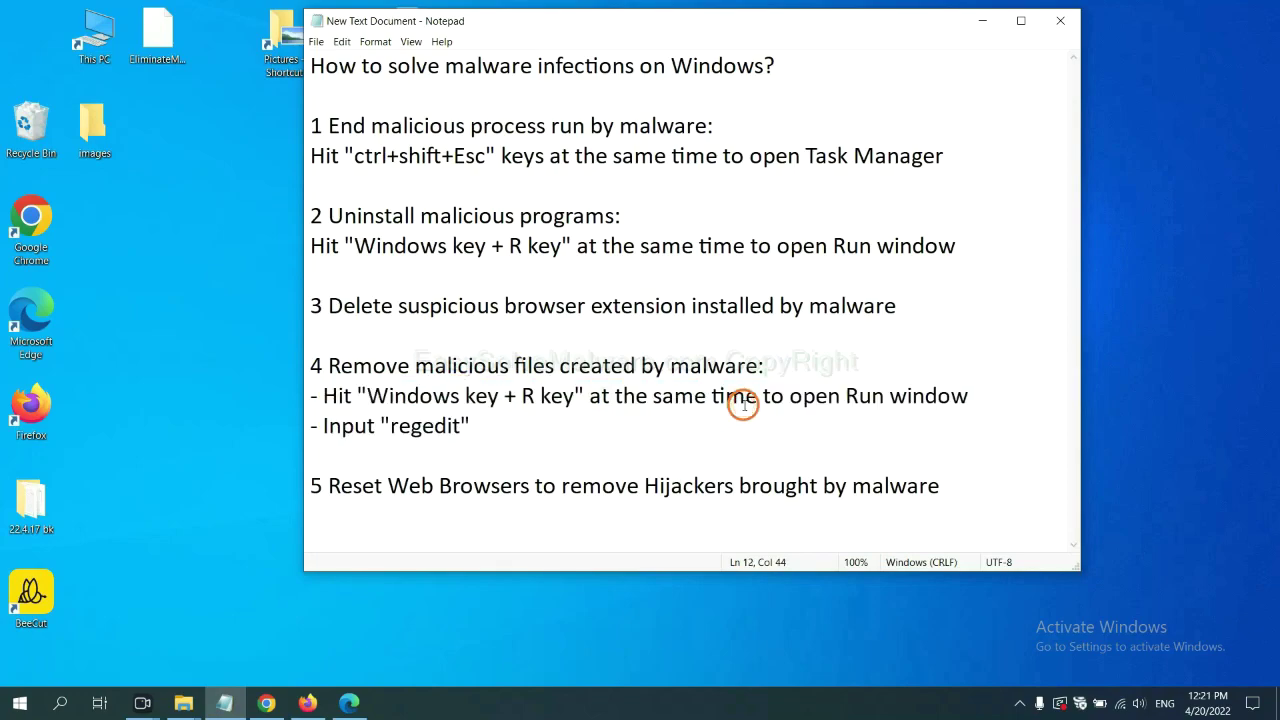
key("super+r")
left_click_drag(232, 502, 1023, 262)
left_click(930, 348)
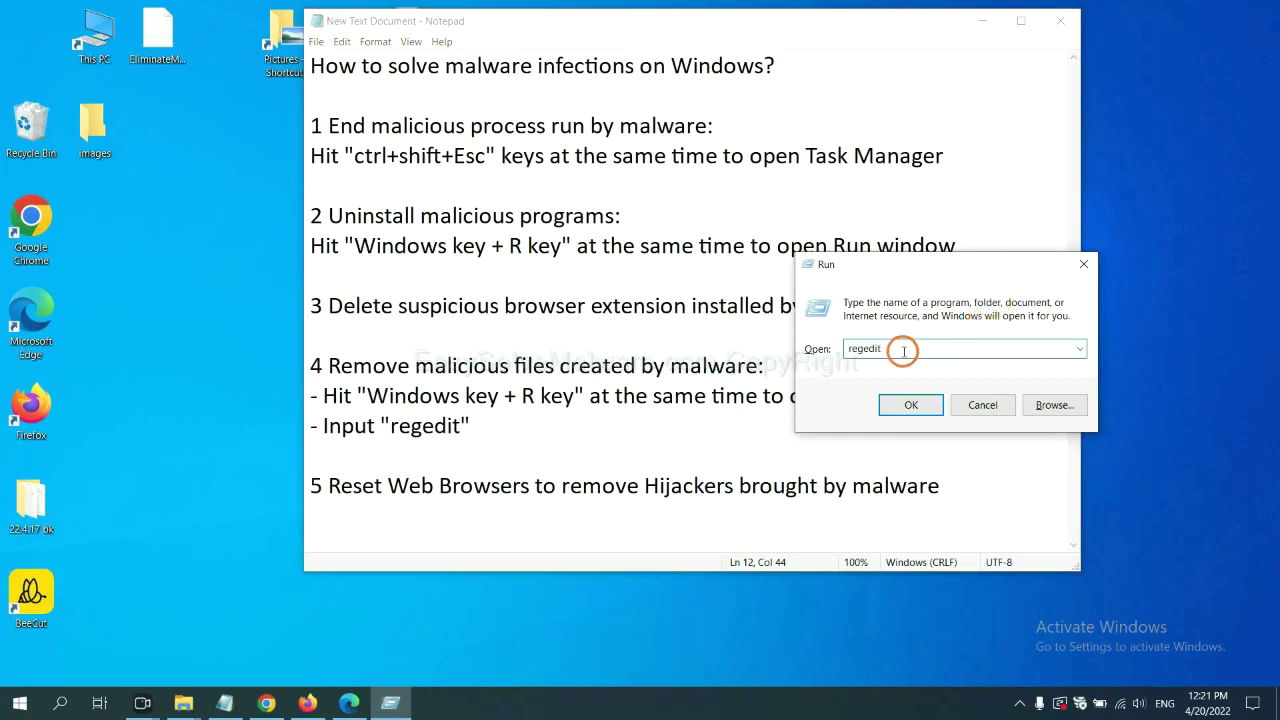
left_click(910, 404)
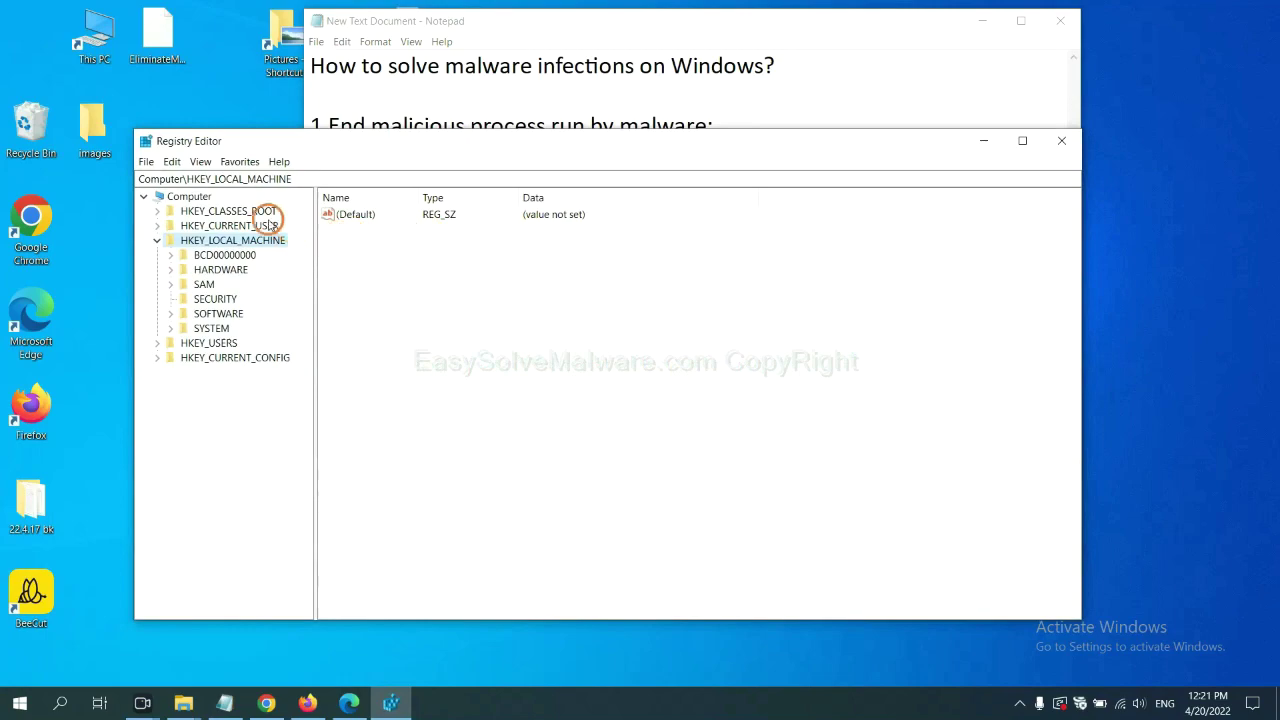
Step: Search the registry keys, values and data for the malware name 'be'
left_click(176, 163)
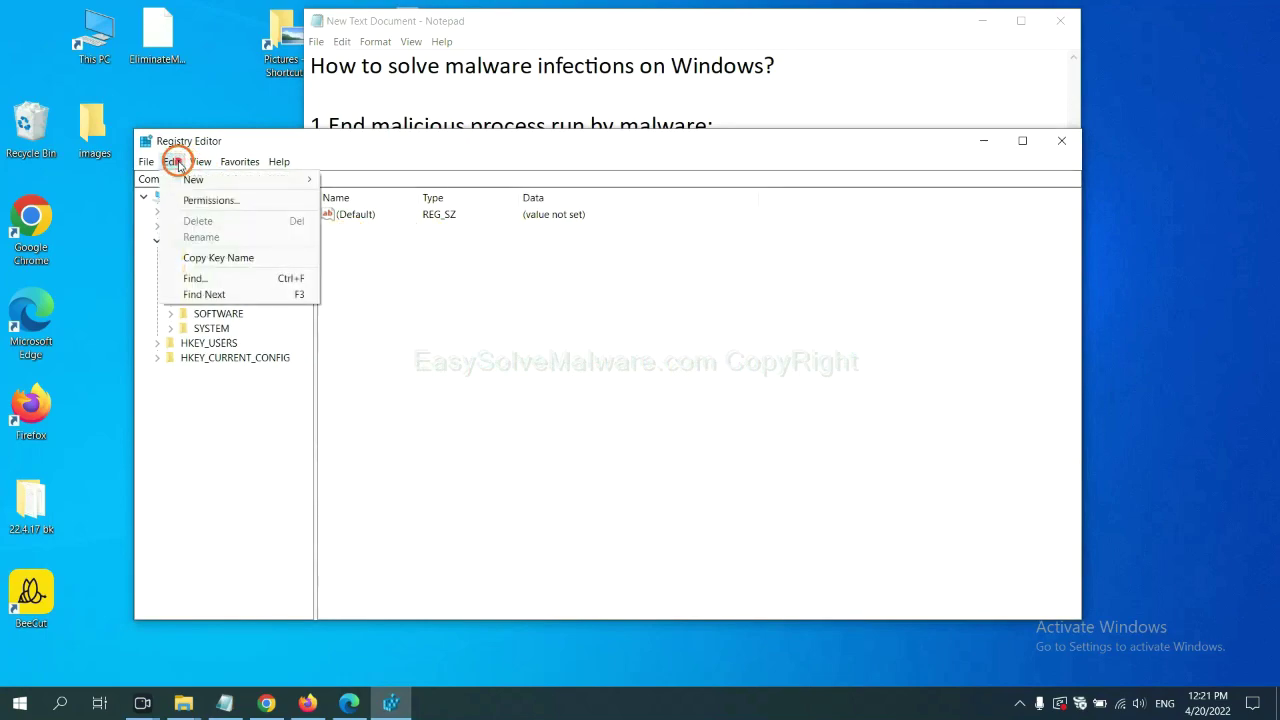
left_click(225, 279)
left_click_drag(363, 213, 488, 243)
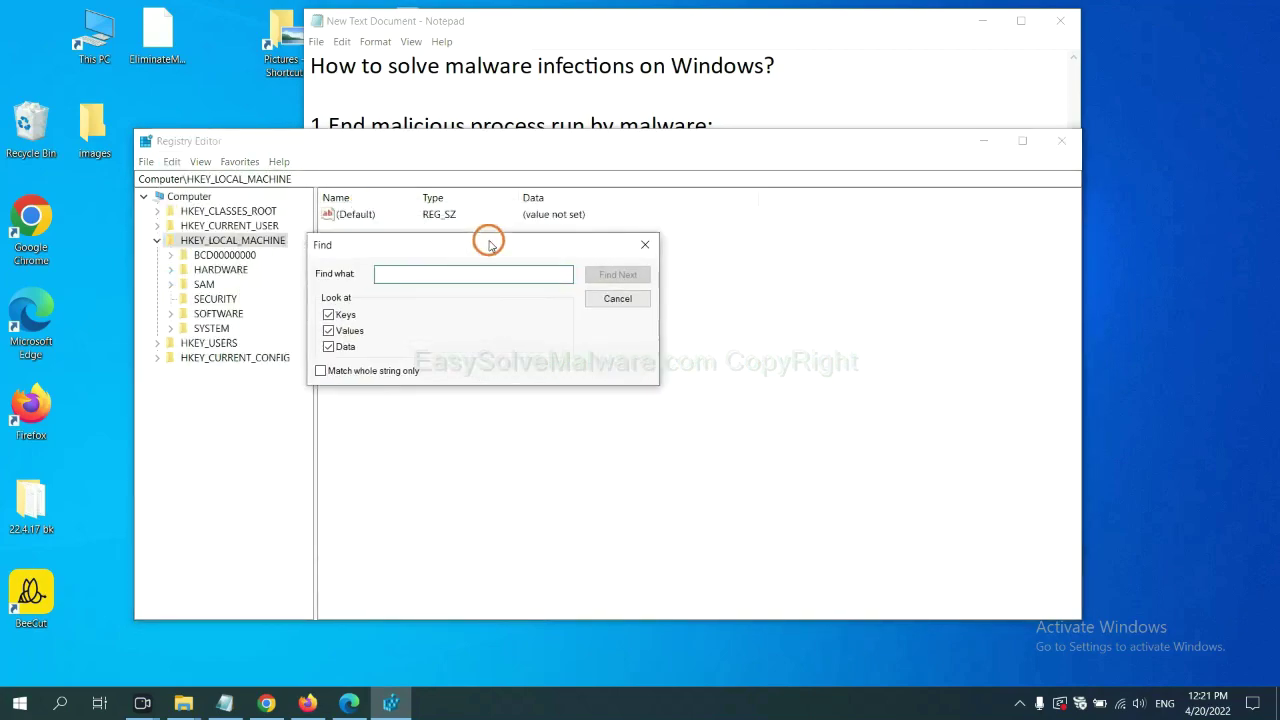
left_click(461, 280)
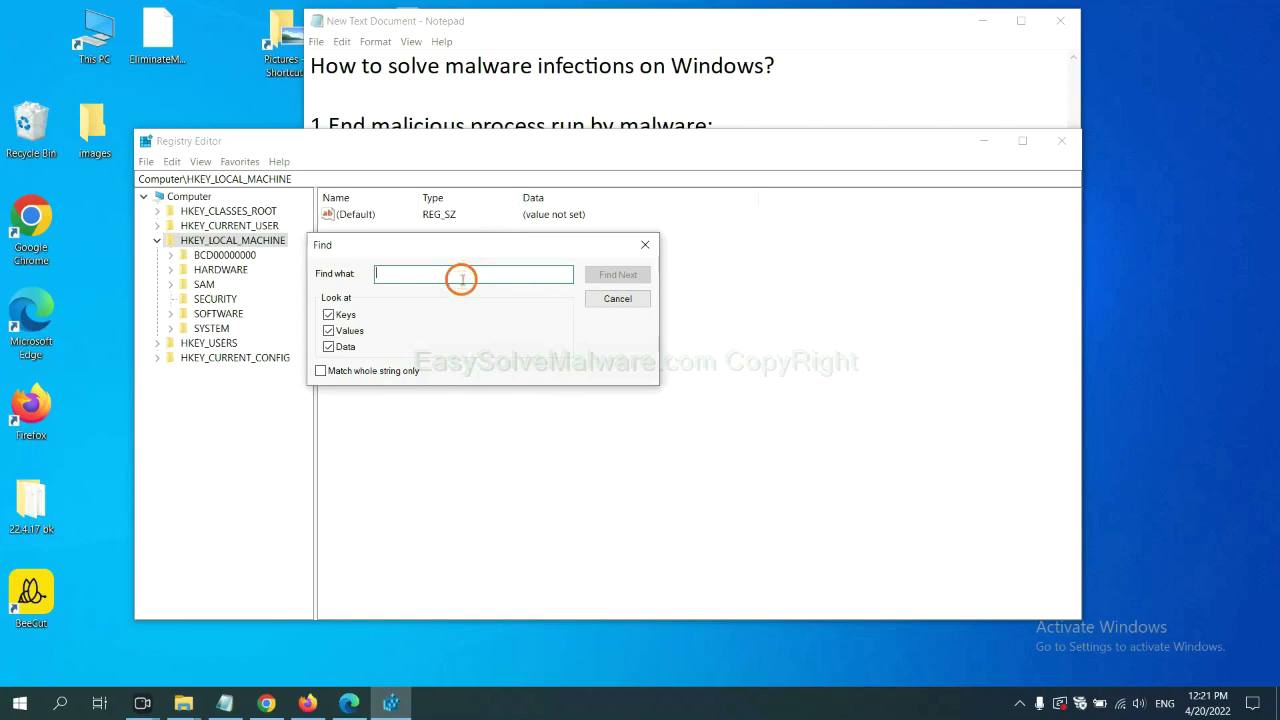
type("be")
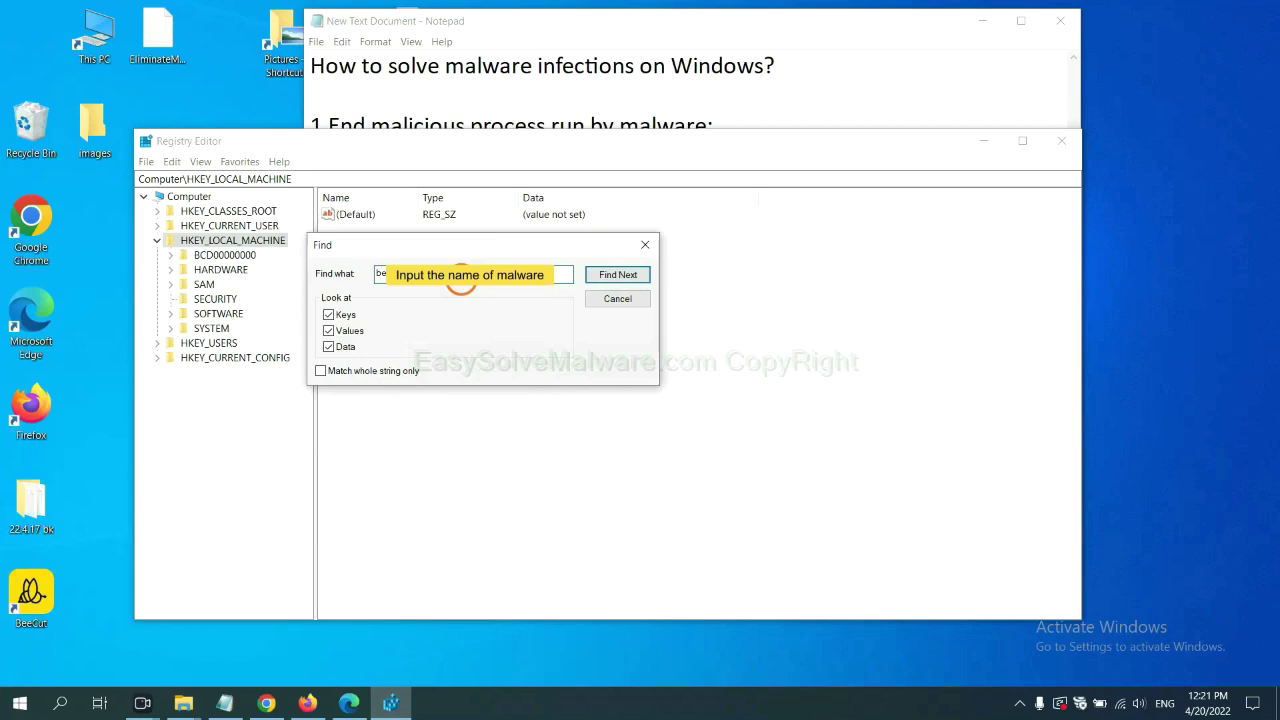
left_click(617, 275)
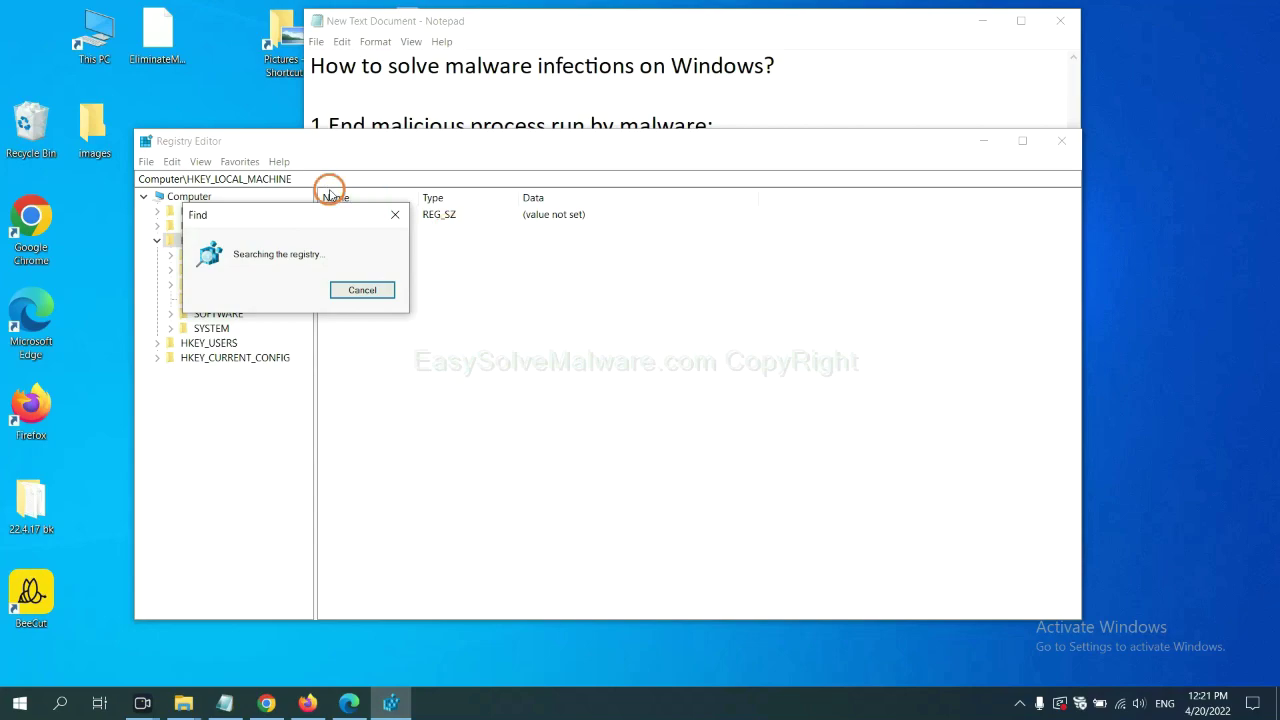
left_click_drag(315, 210, 510, 210)
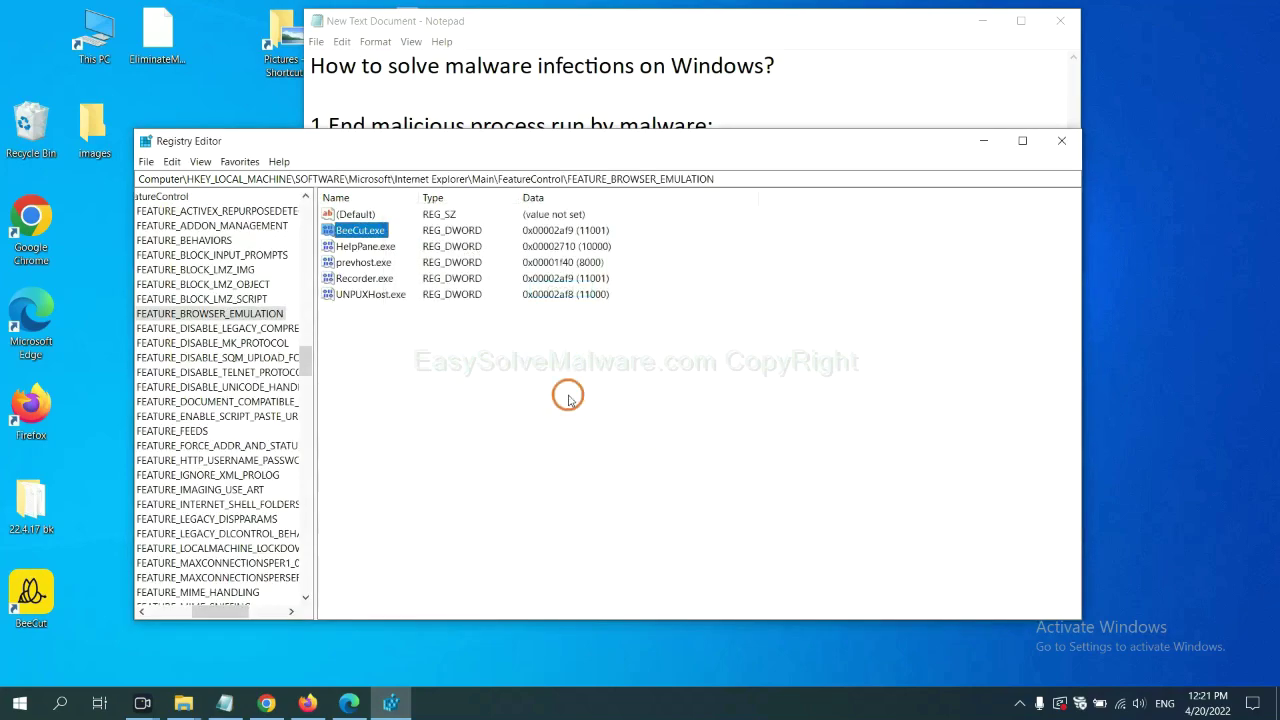
left_click_drag(215, 612, 203, 610)
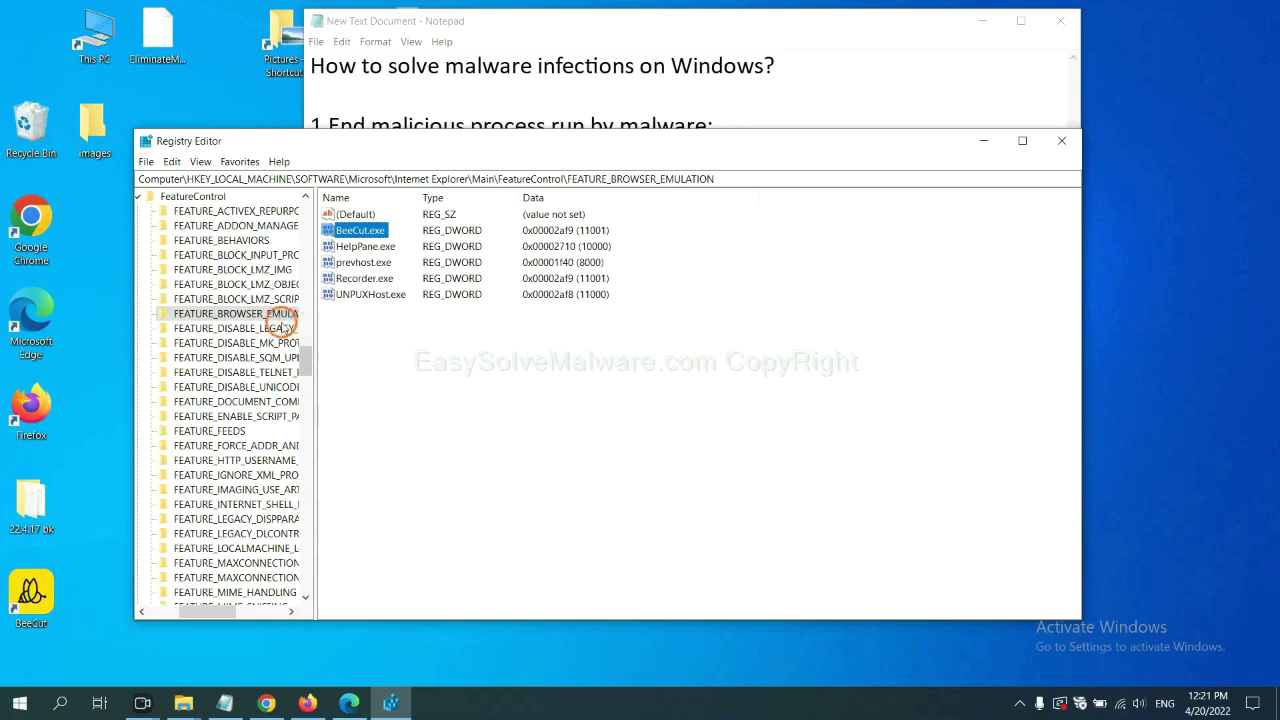
right_click(258, 314)
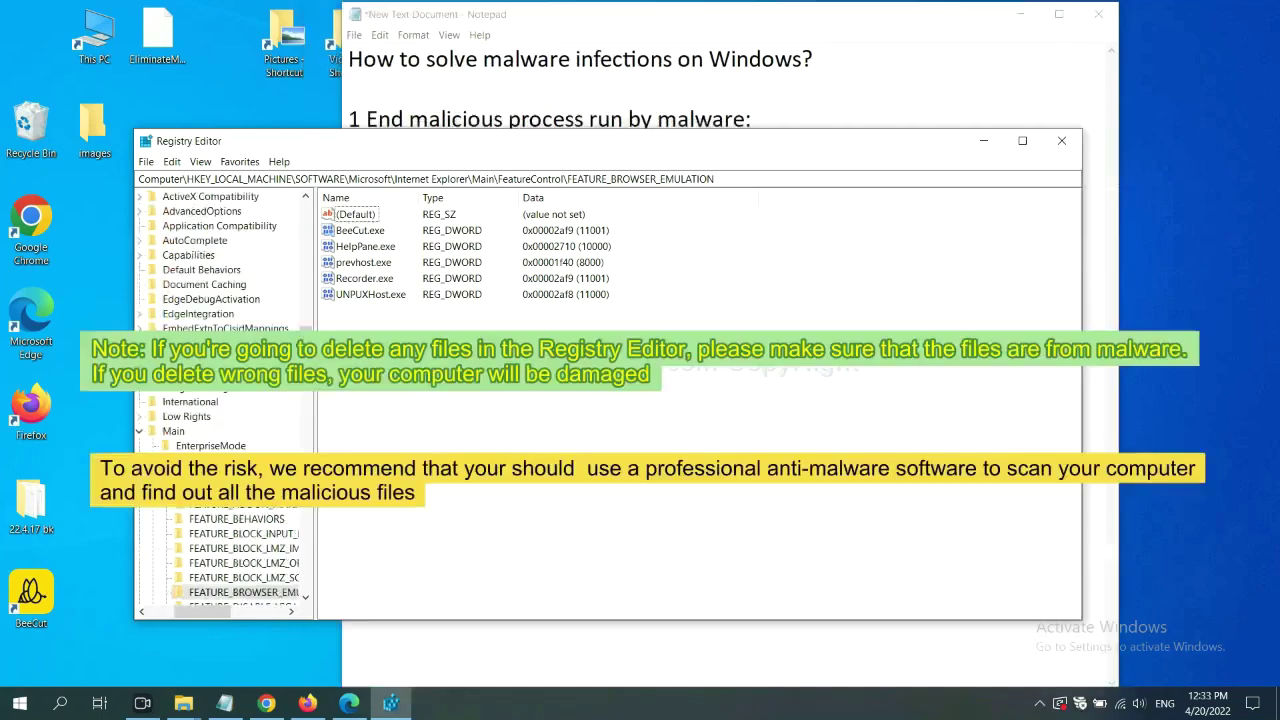
left_click(609, 404)
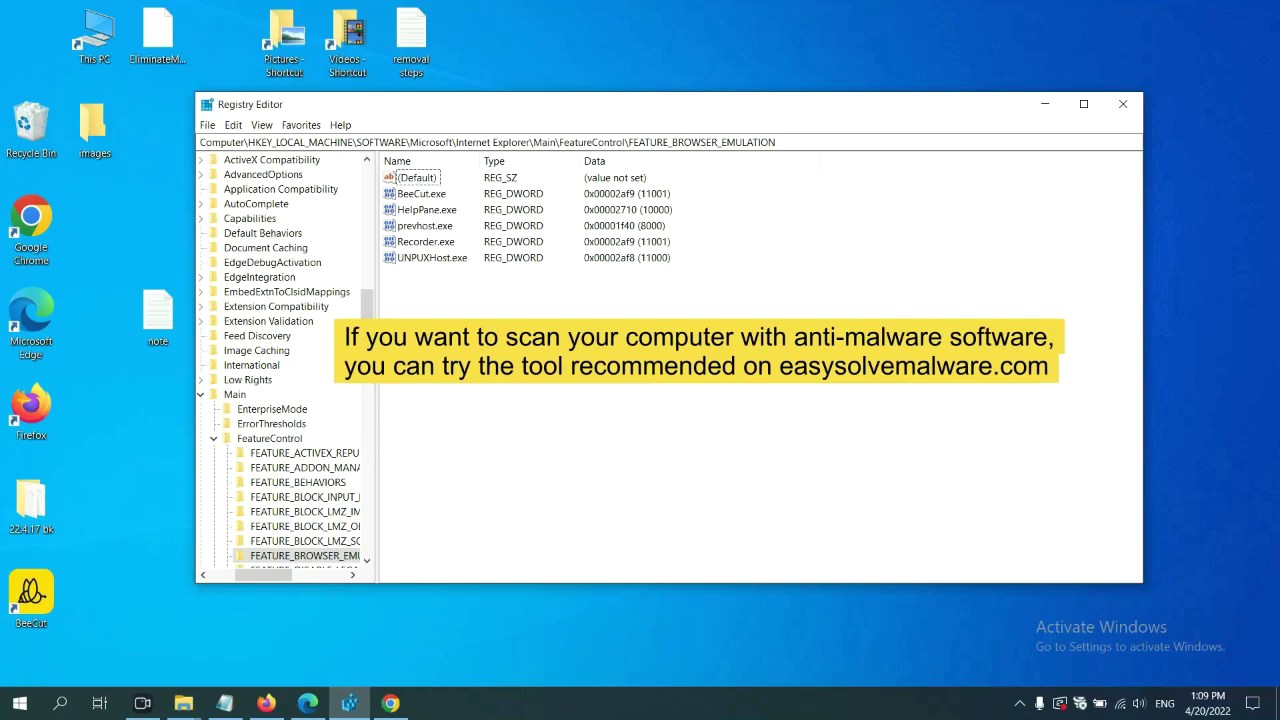
Step: Scroll through the easysolvemalware.com malware-removal guide in Google Chrome
left_click(396, 704)
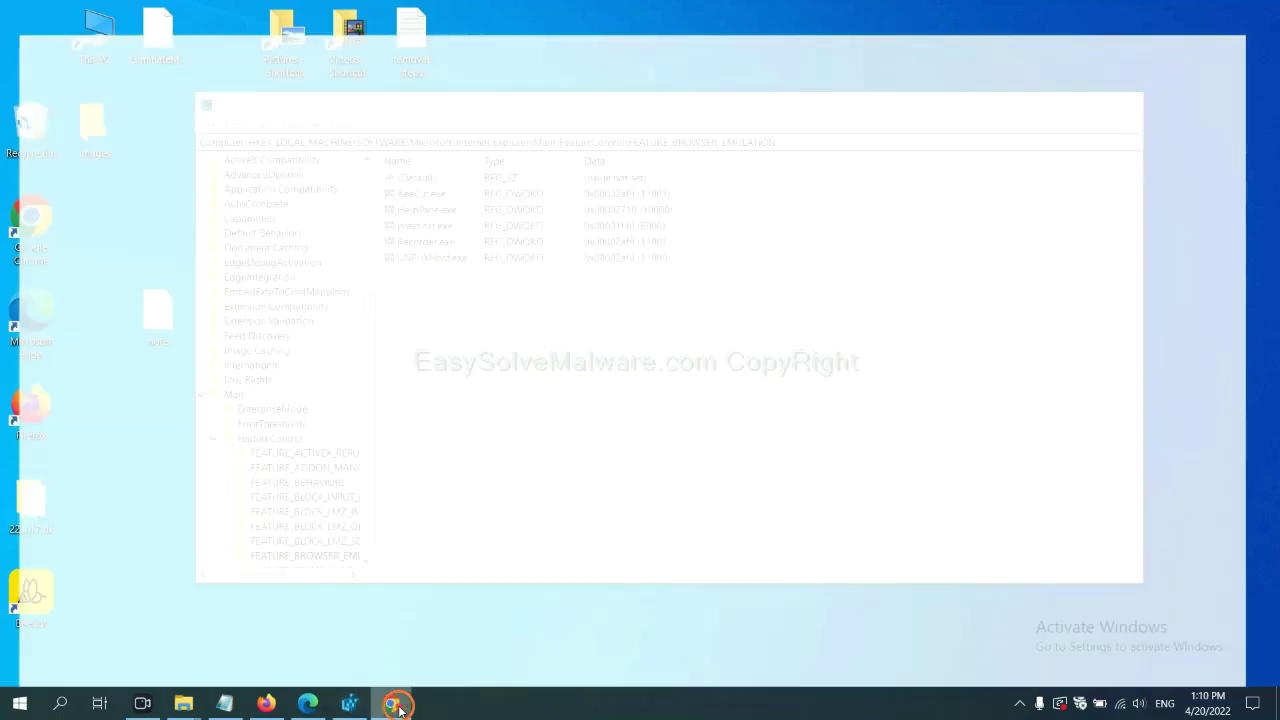
scroll(923, 465, "down", 1)
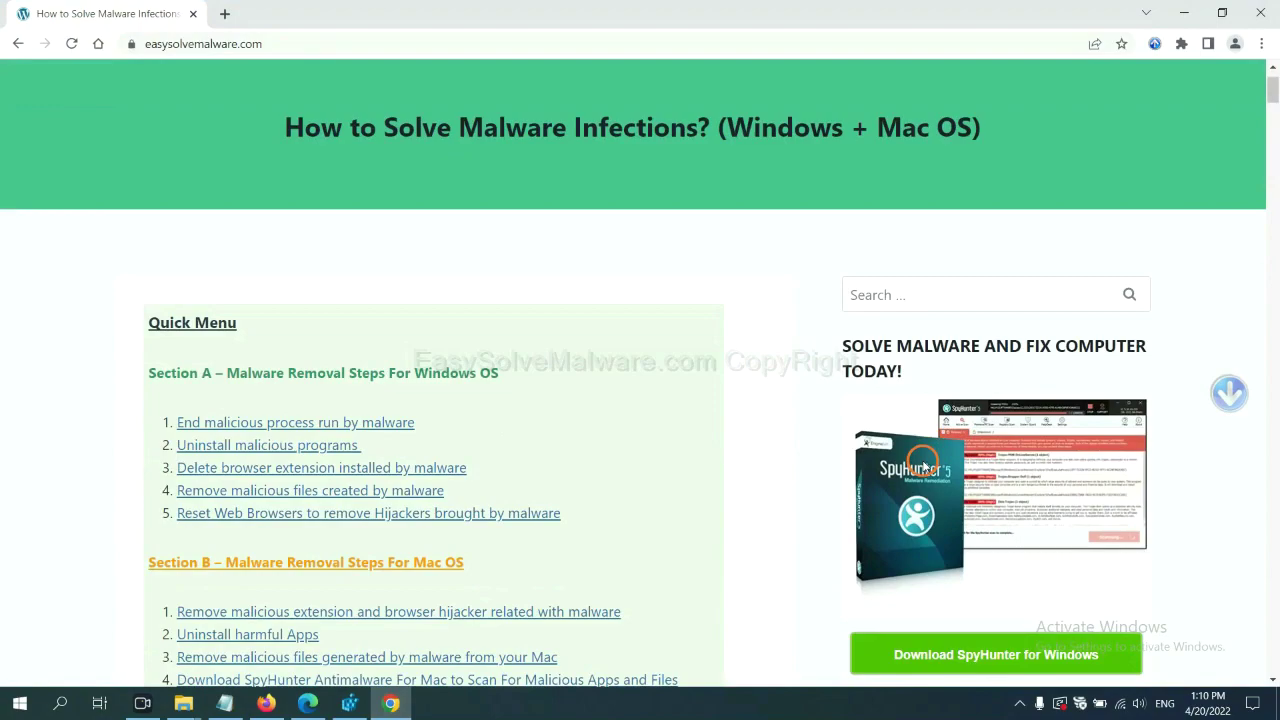
scroll(923, 465, "up", 1)
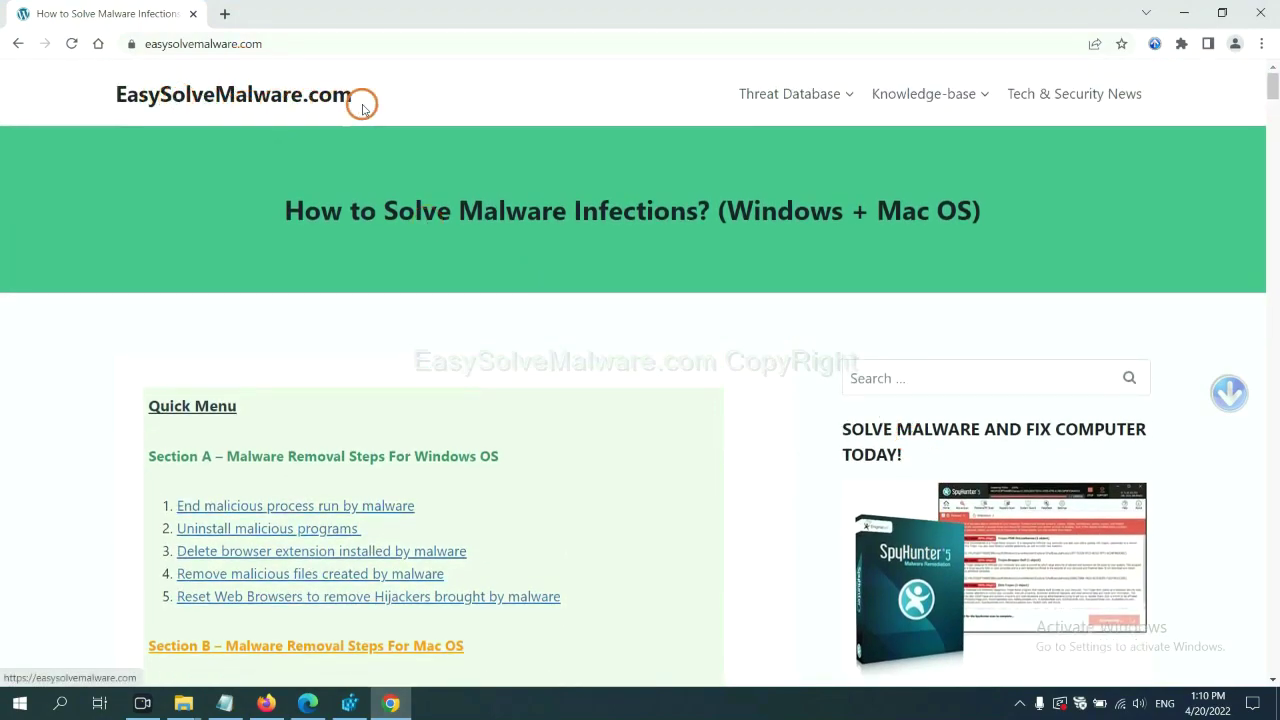
scroll(1057, 494, "down", 3)
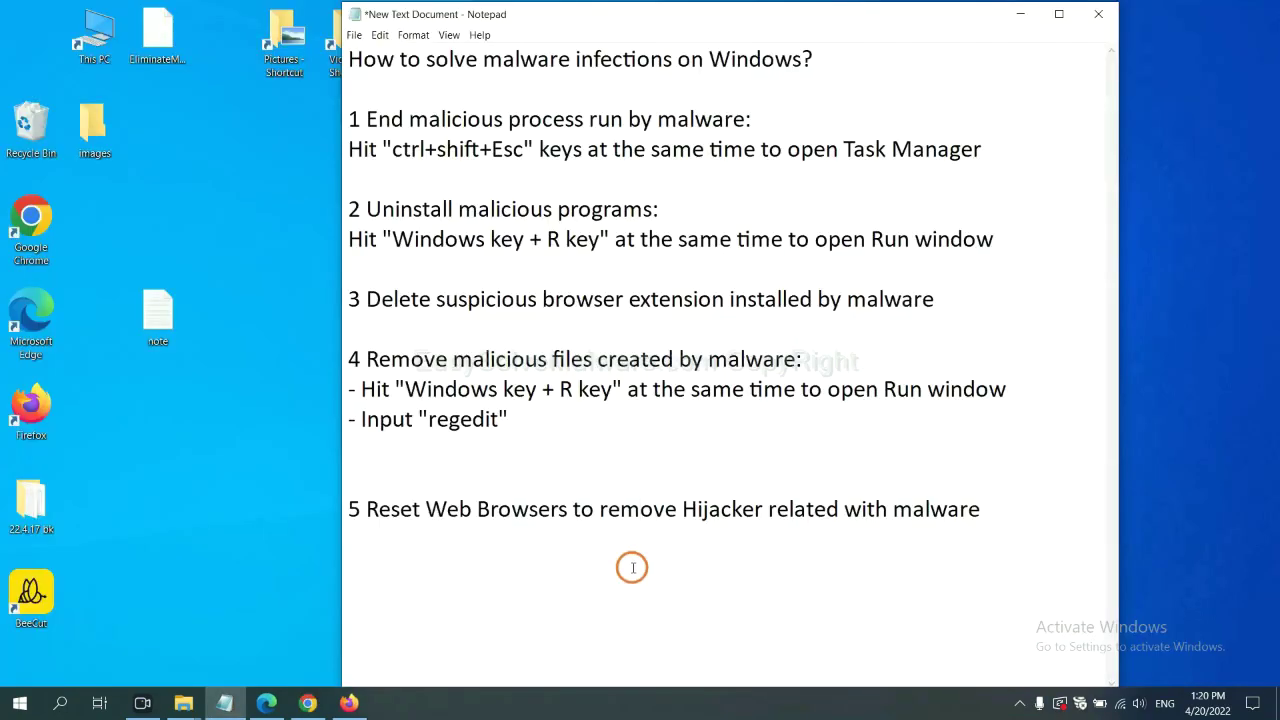
Step: Search Chrome settings for 'reset' and choose Restore settings to their original defaults
left_click(302, 705)
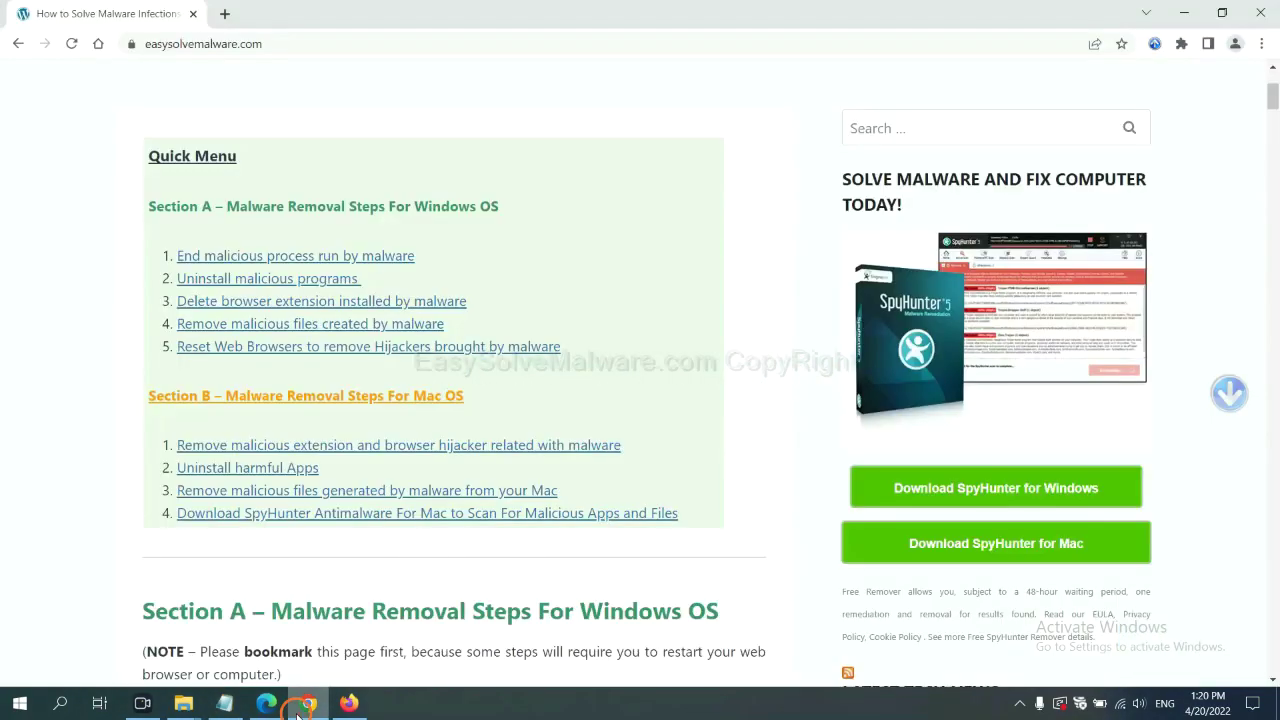
left_click(1263, 45)
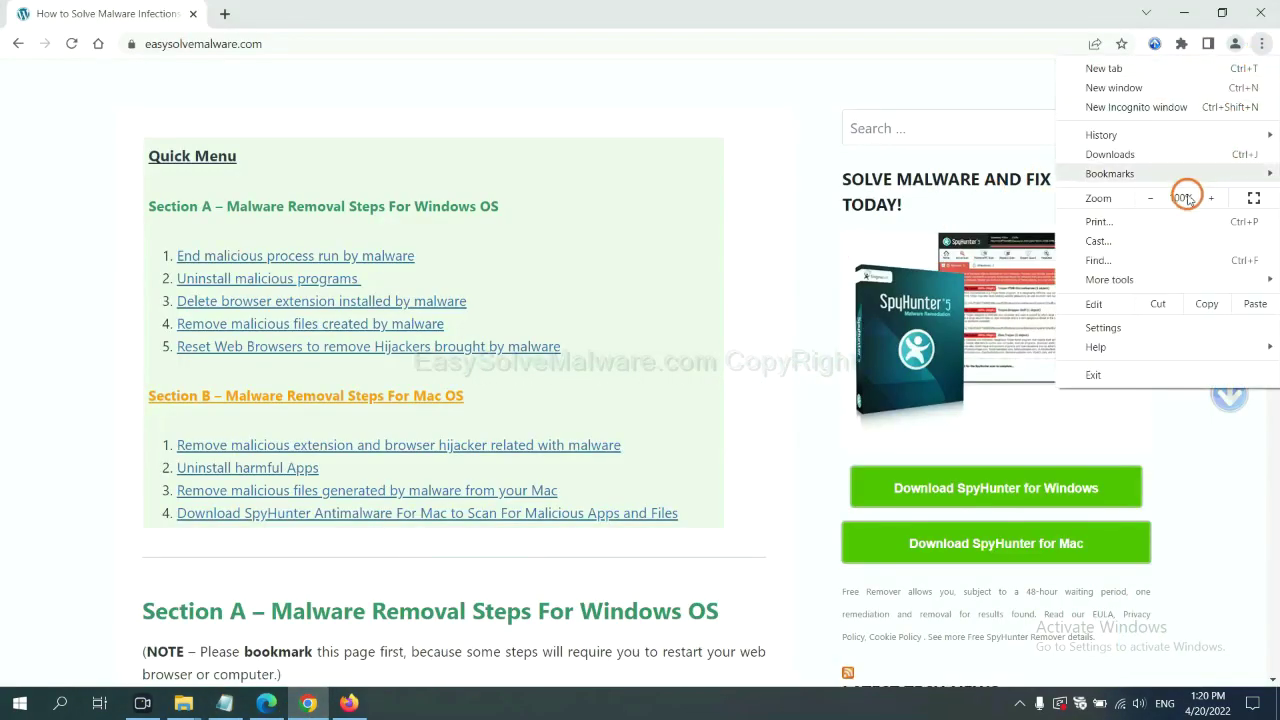
left_click(1112, 326)
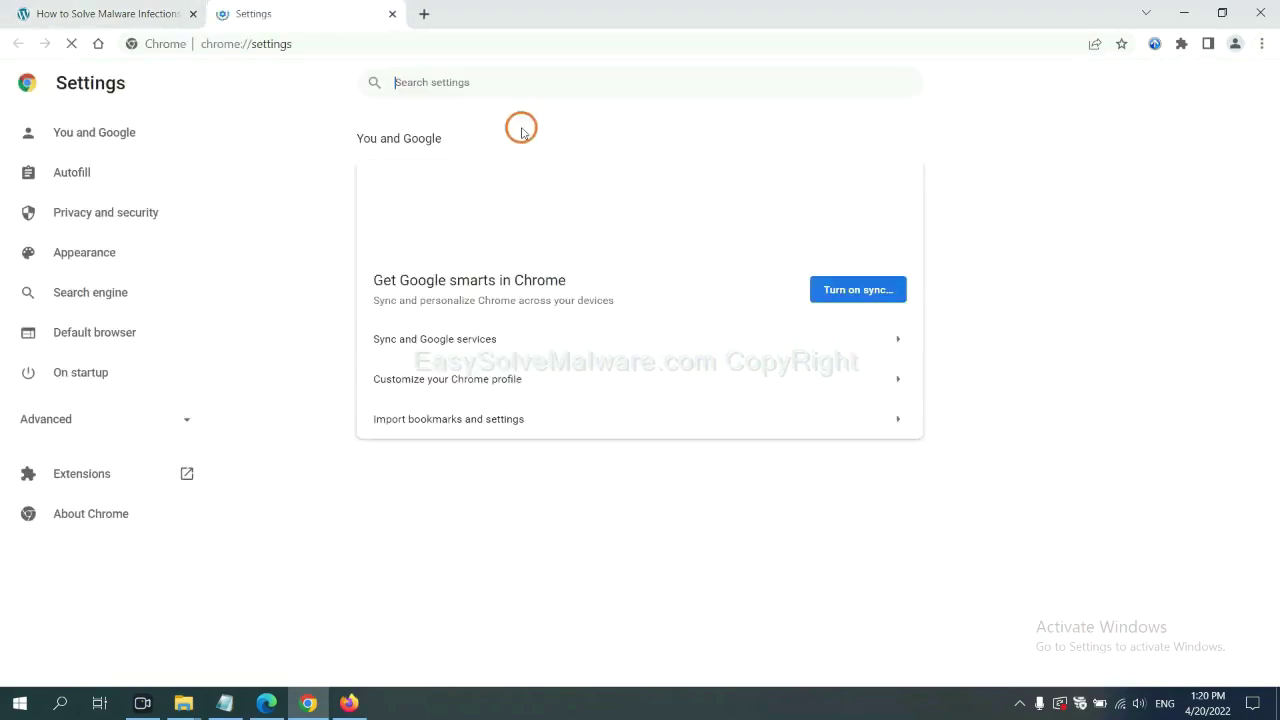
type("reset")
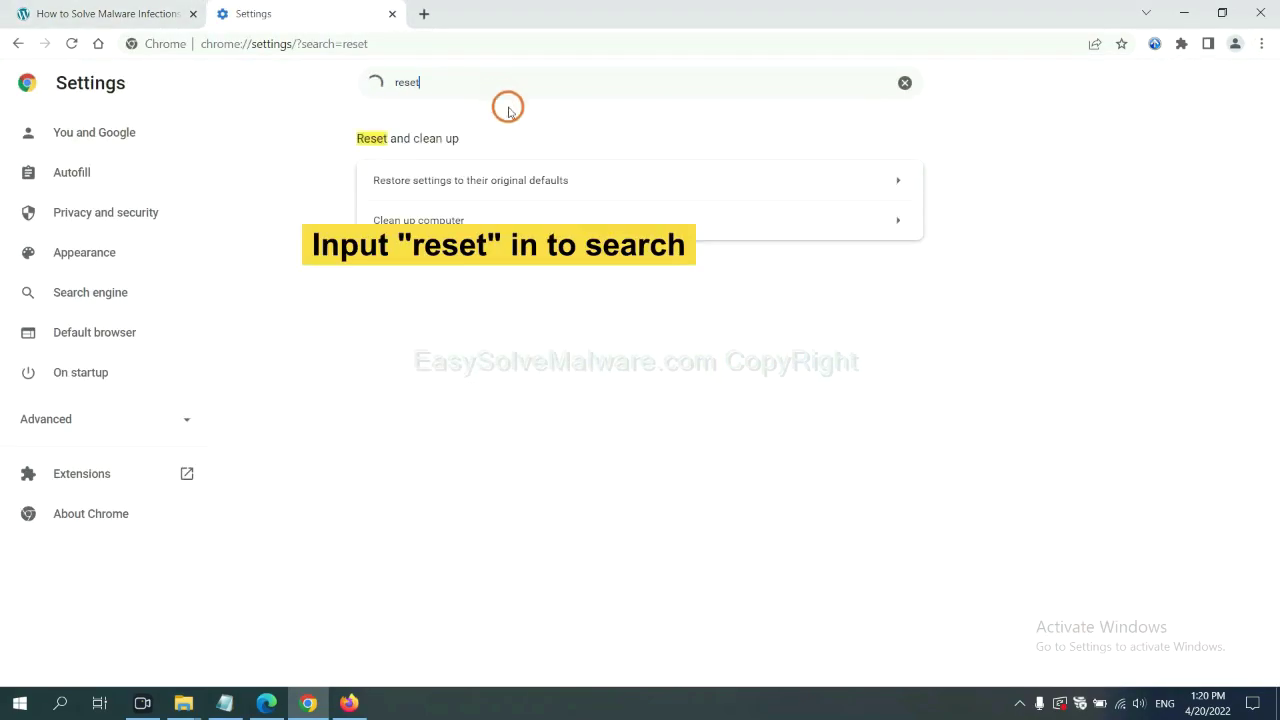
left_click(549, 179)
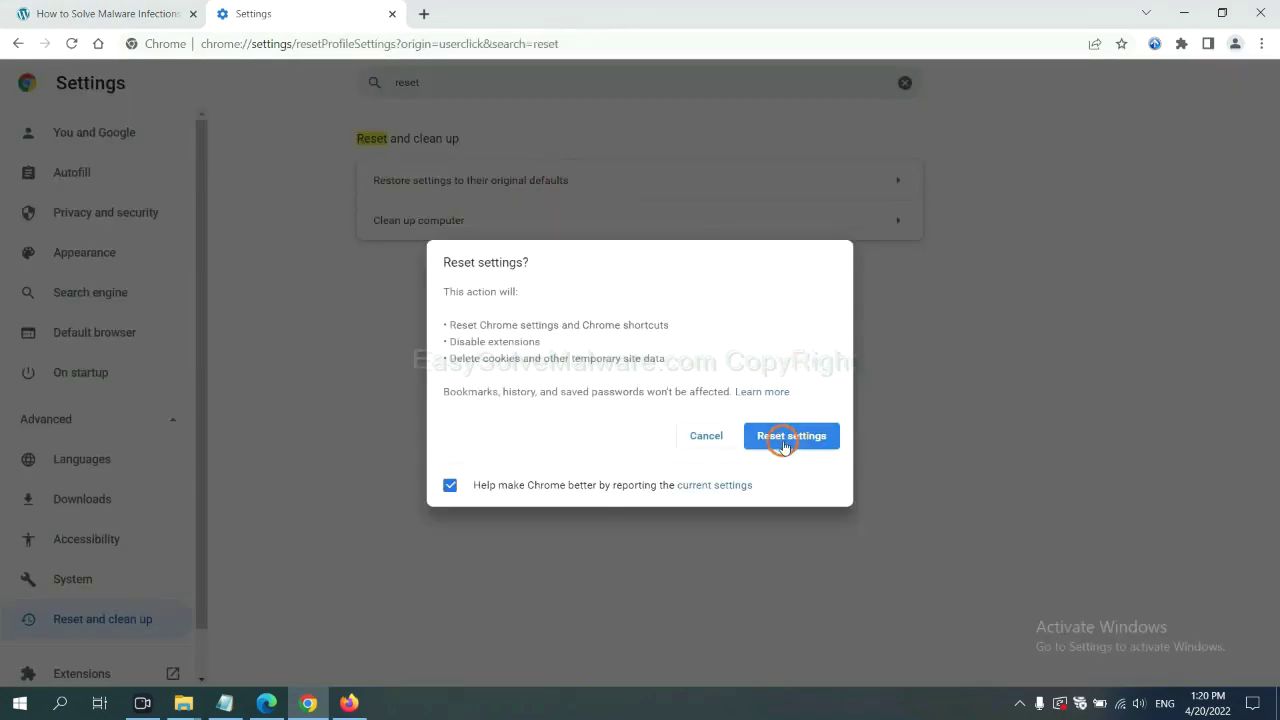
left_click(349, 702)
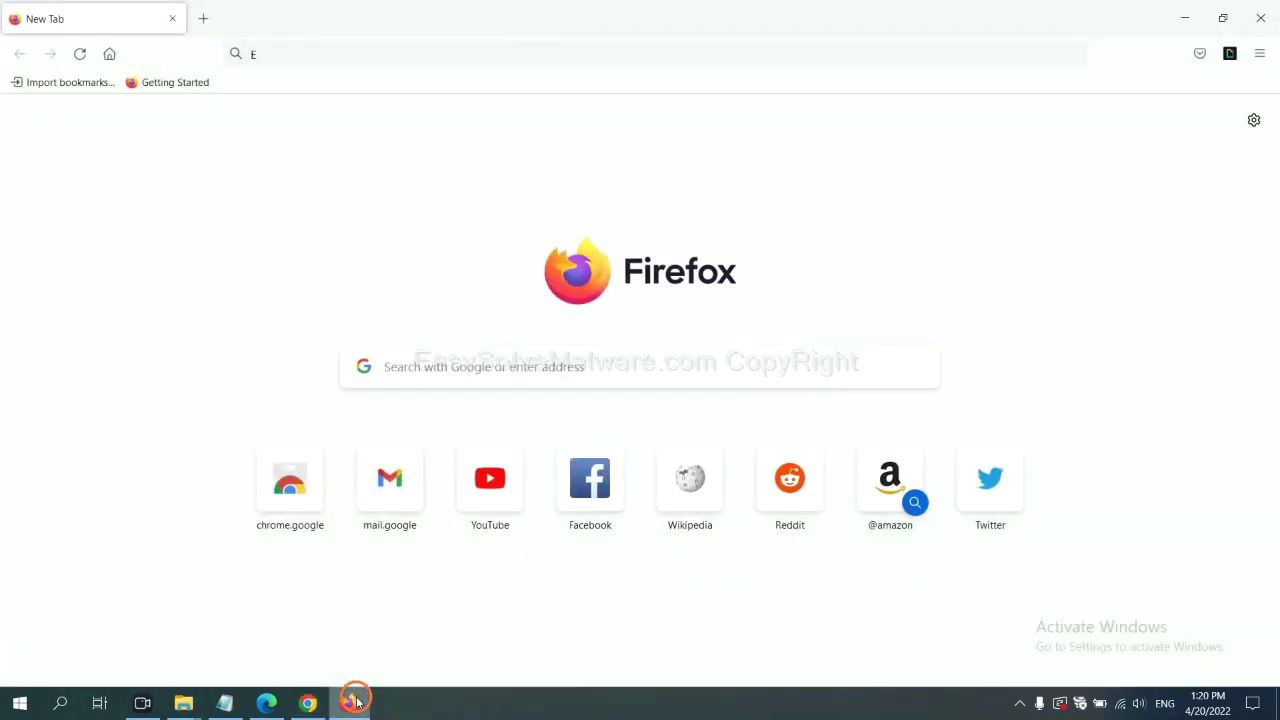
Step: Start Refresh Firefox from the Help > More troubleshooting information page
left_click(1260, 56)
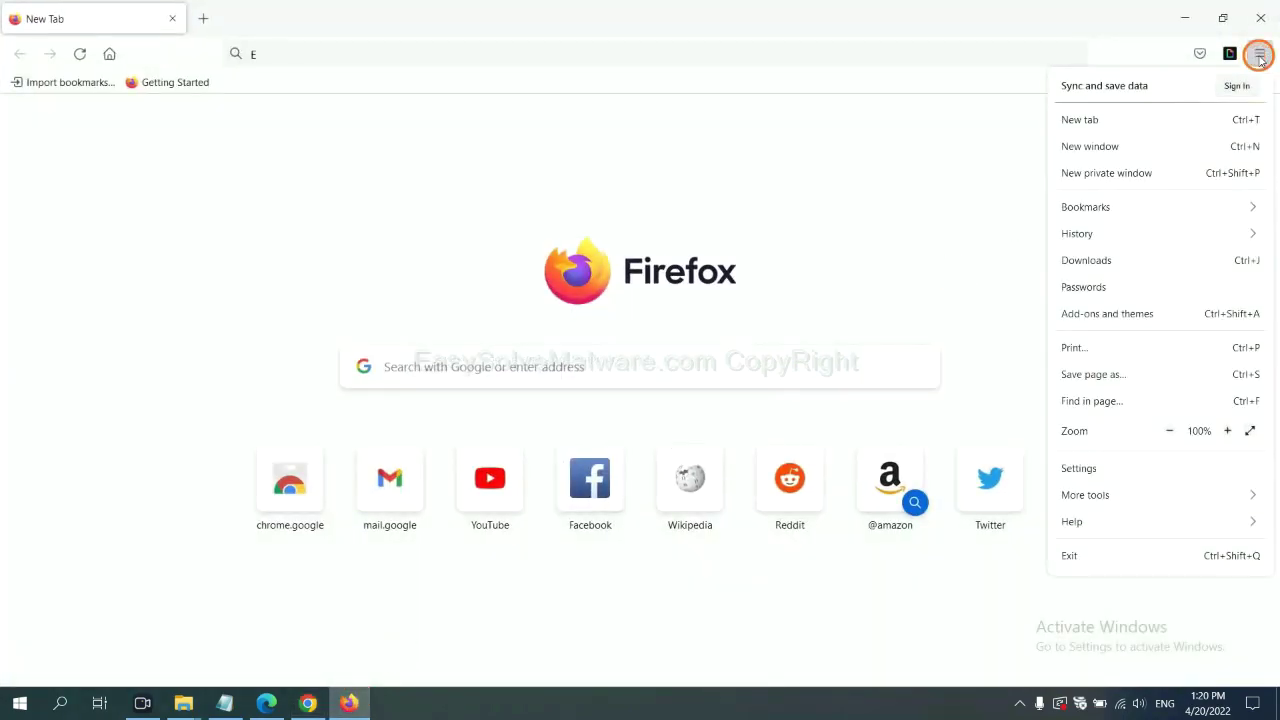
left_click(1103, 519)
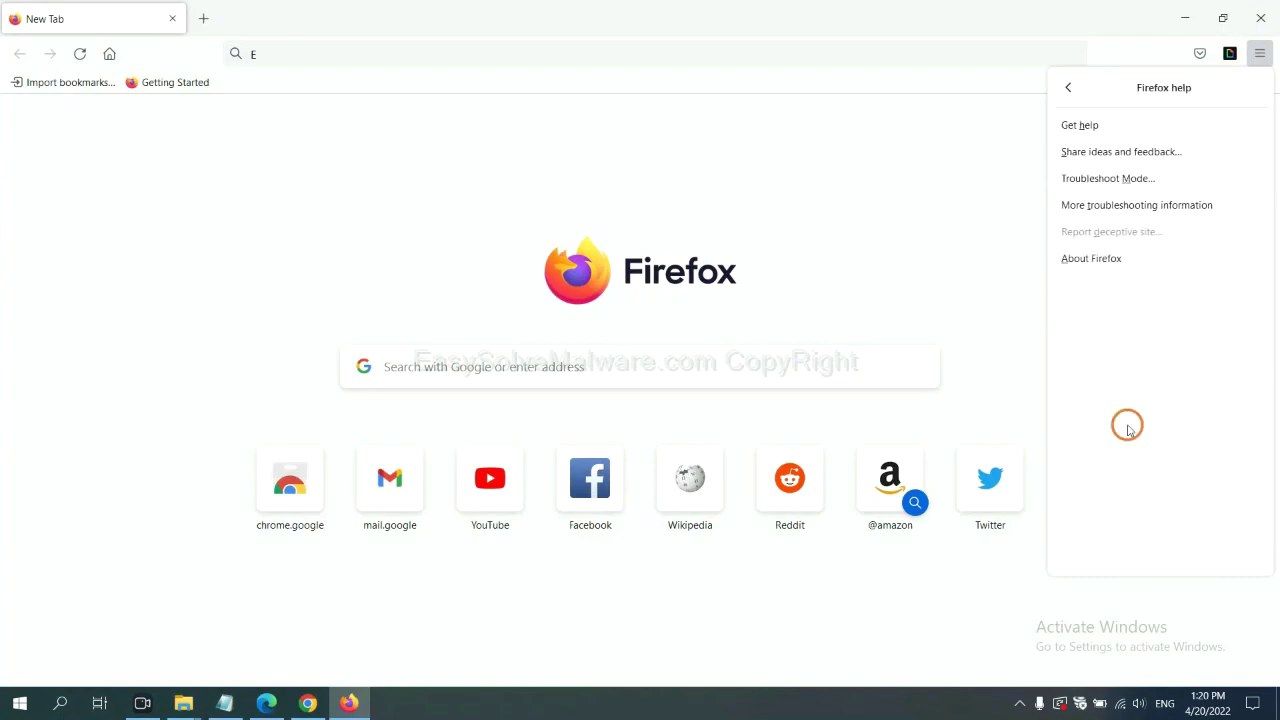
left_click(1123, 206)
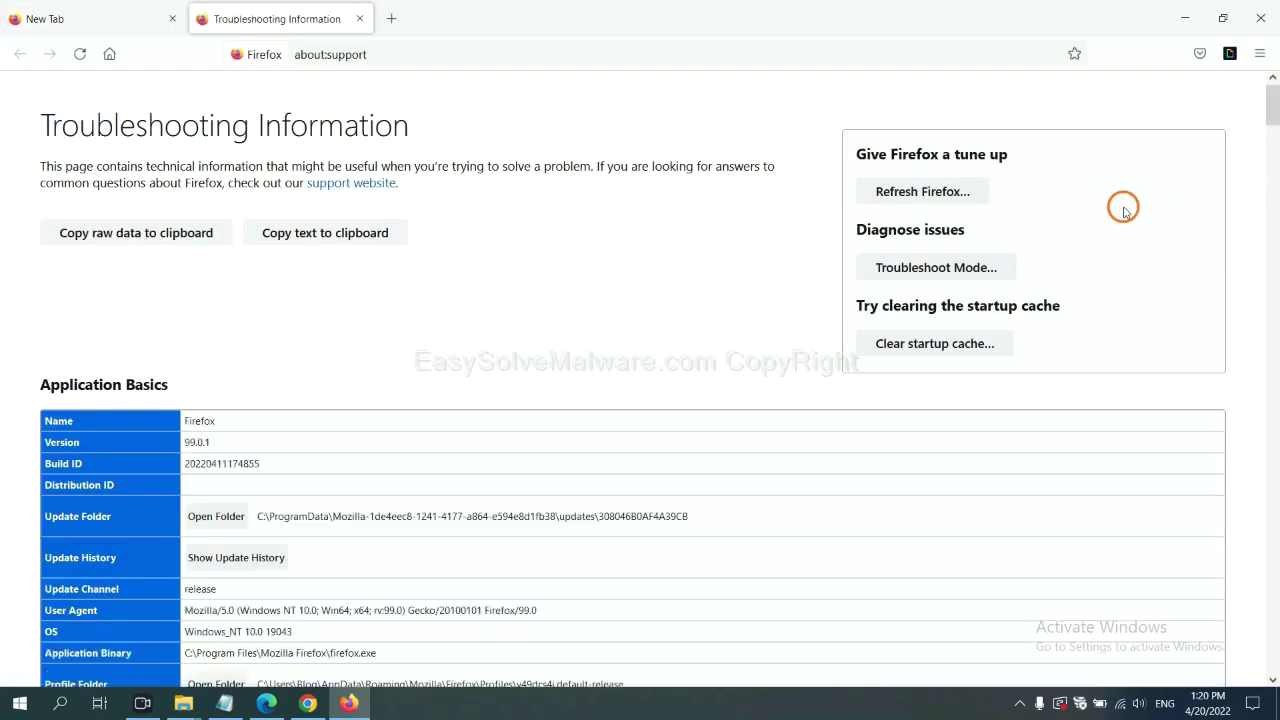
left_click(899, 197)
left_click(695, 198)
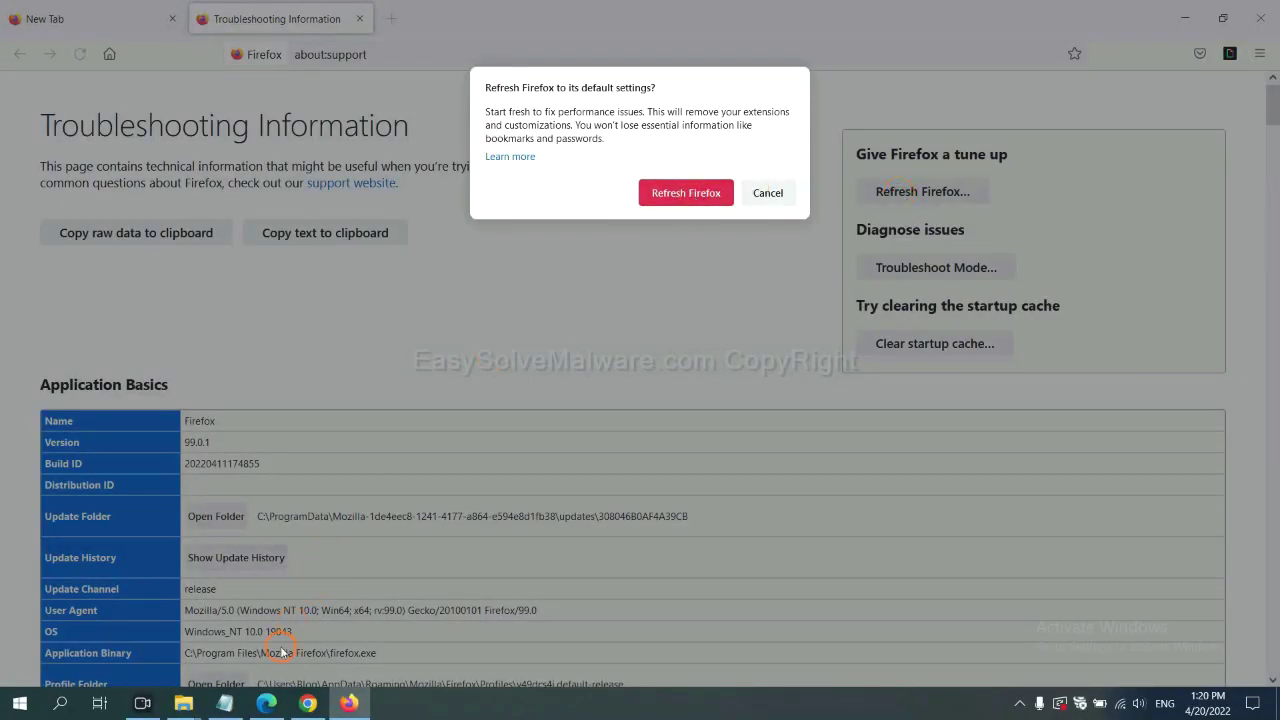
left_click(266, 705)
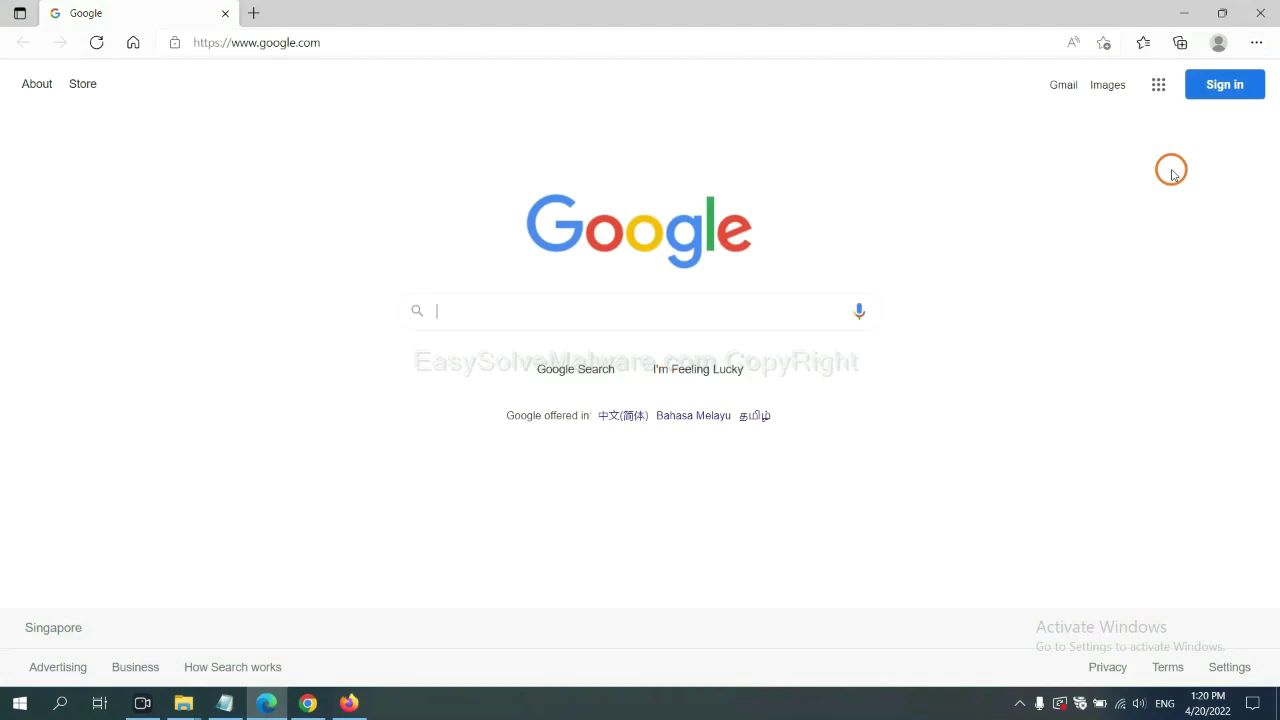
Step: Search Edge settings for 'reset' and choose Restore settings to their default values
left_click(1256, 43)
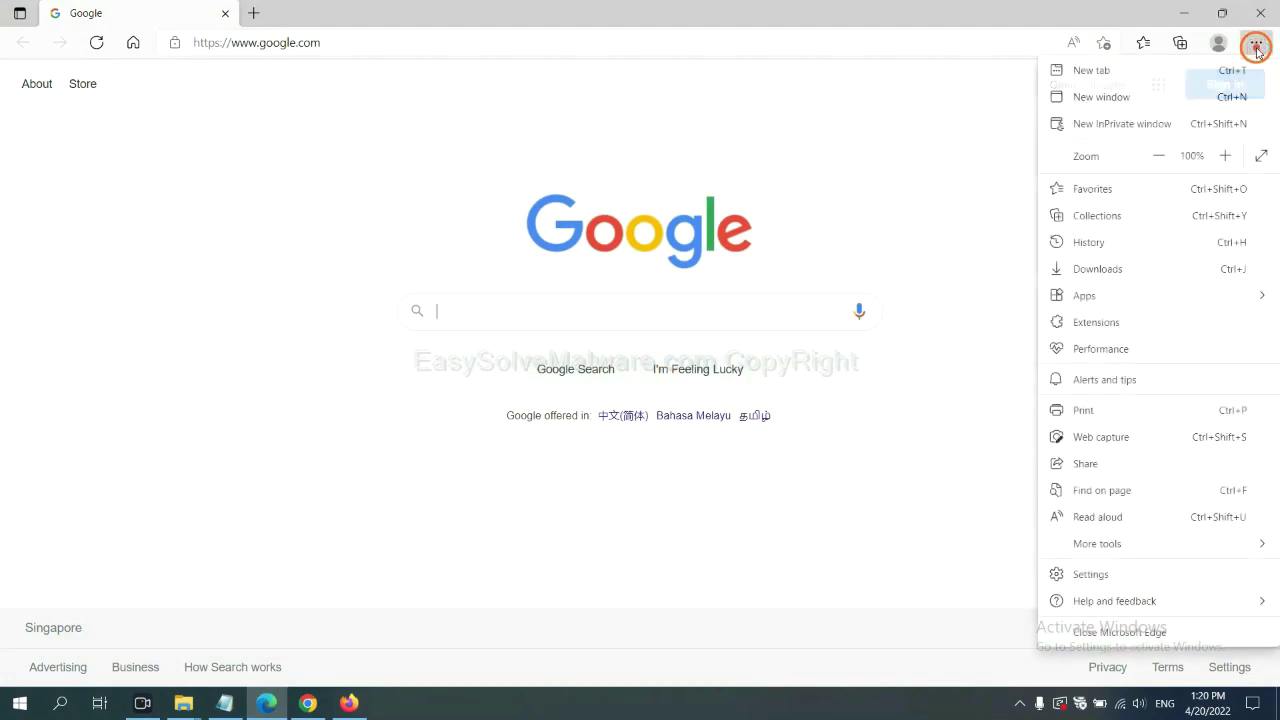
left_click(1104, 574)
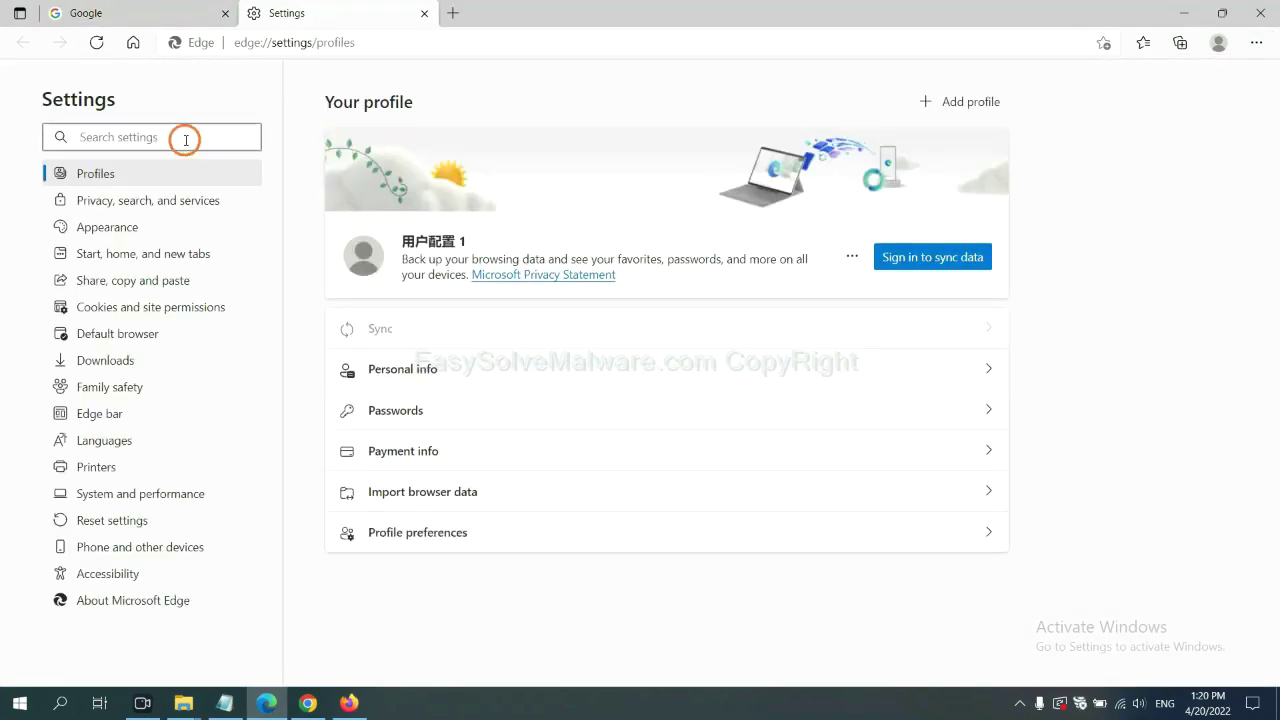
type("re")
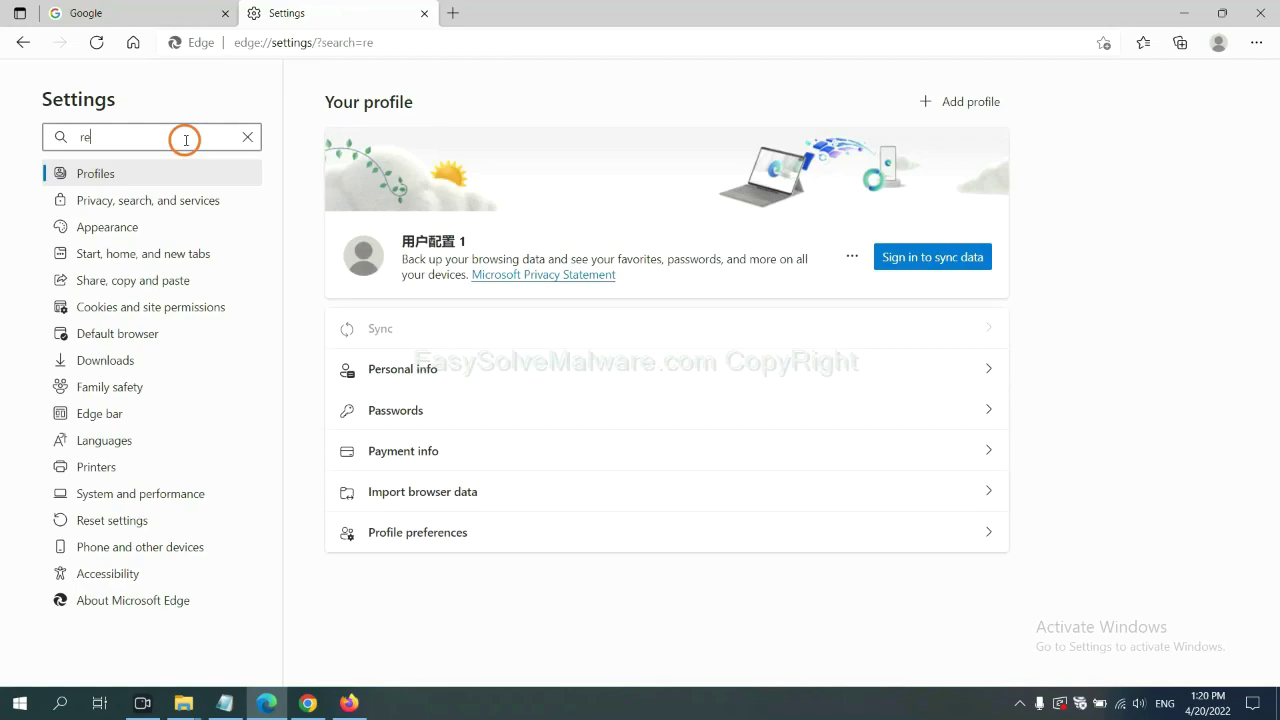
type("set")
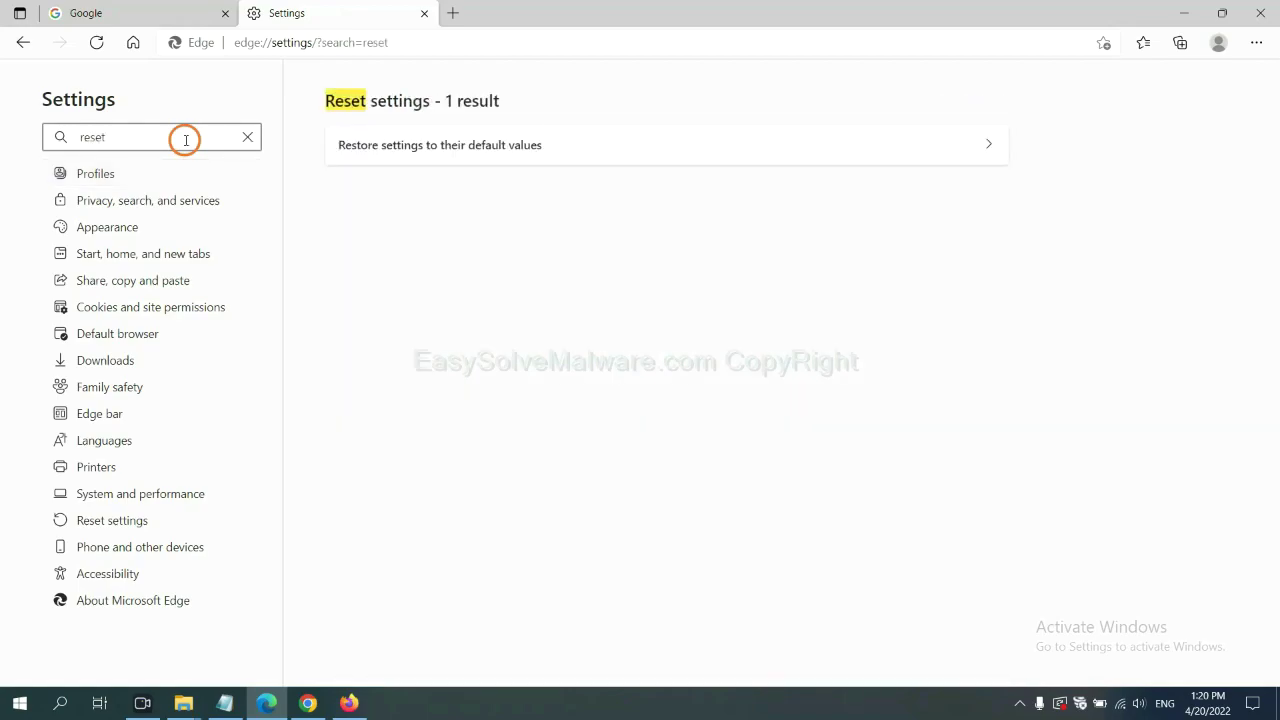
left_click(449, 140)
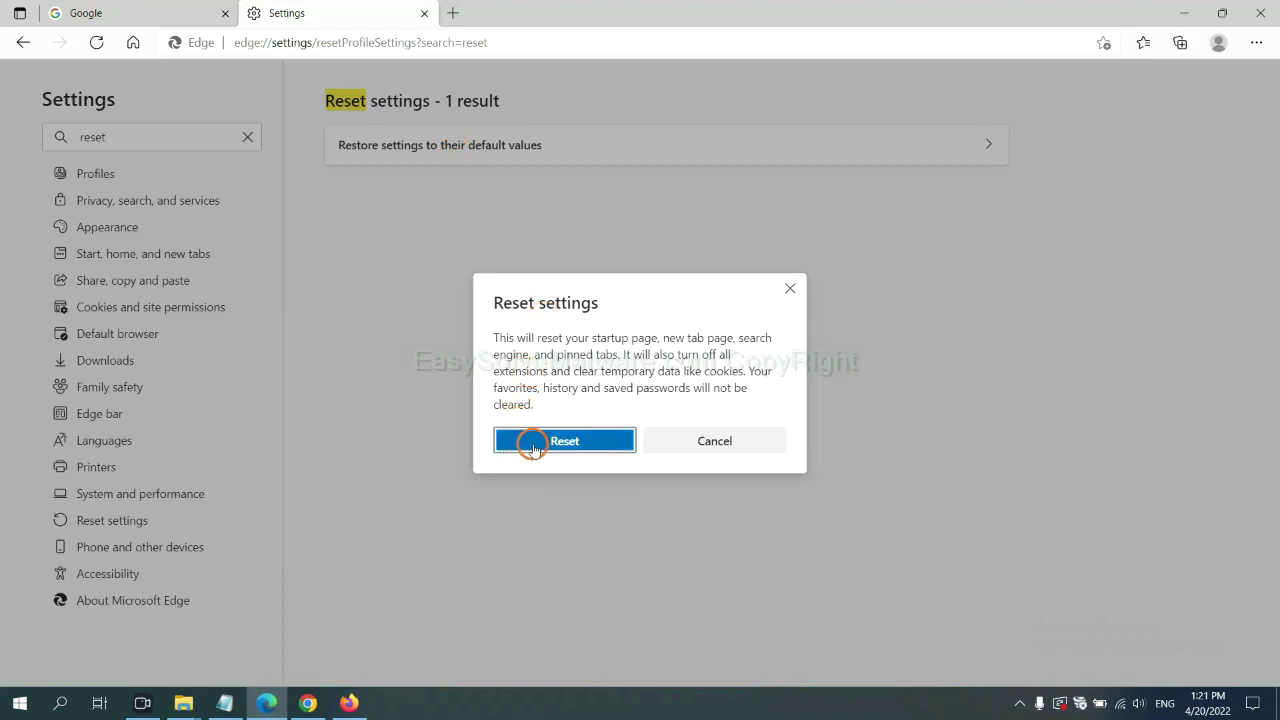